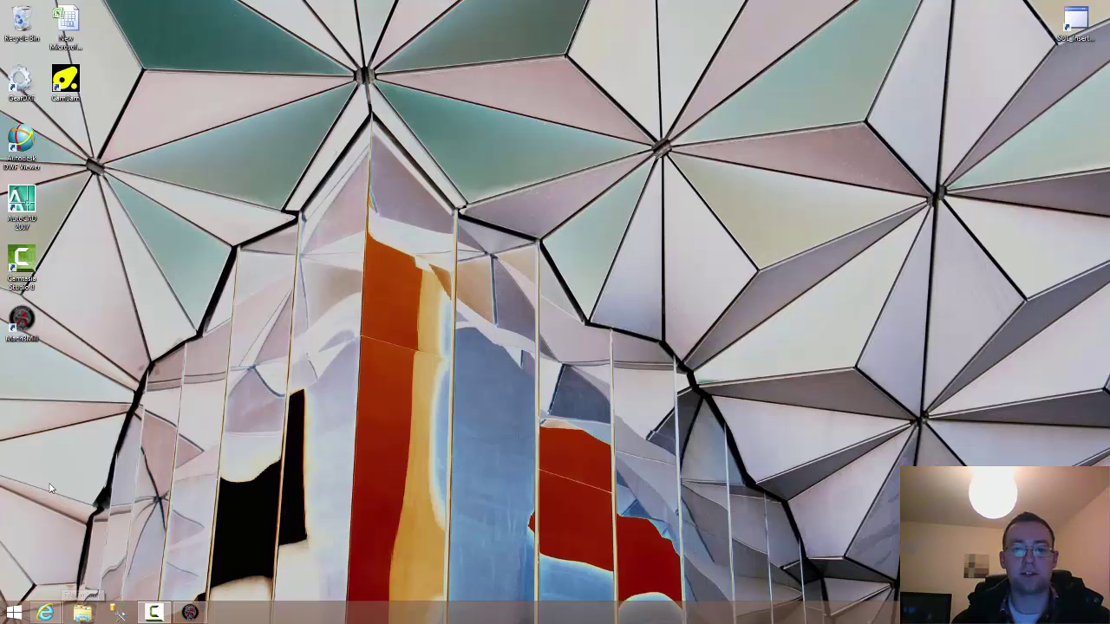
Open File Explorer and browse Documents > GearClocks > Gears > CAD Files.
{"action": "key", "text": "super+e"}
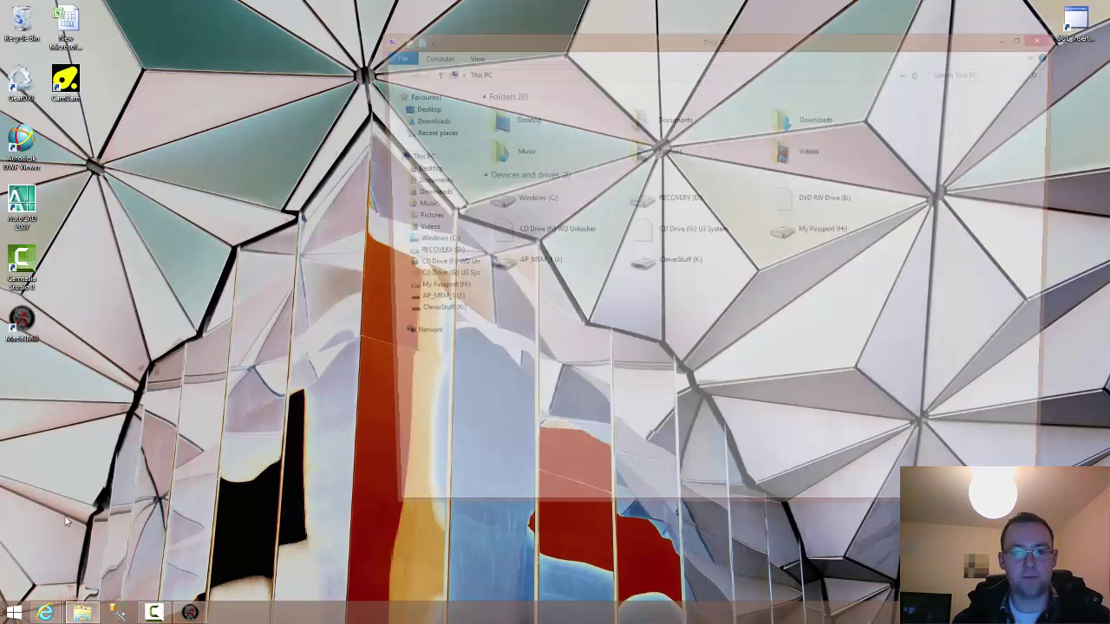
{"action": "double_click", "coordinate": [690, 126]}
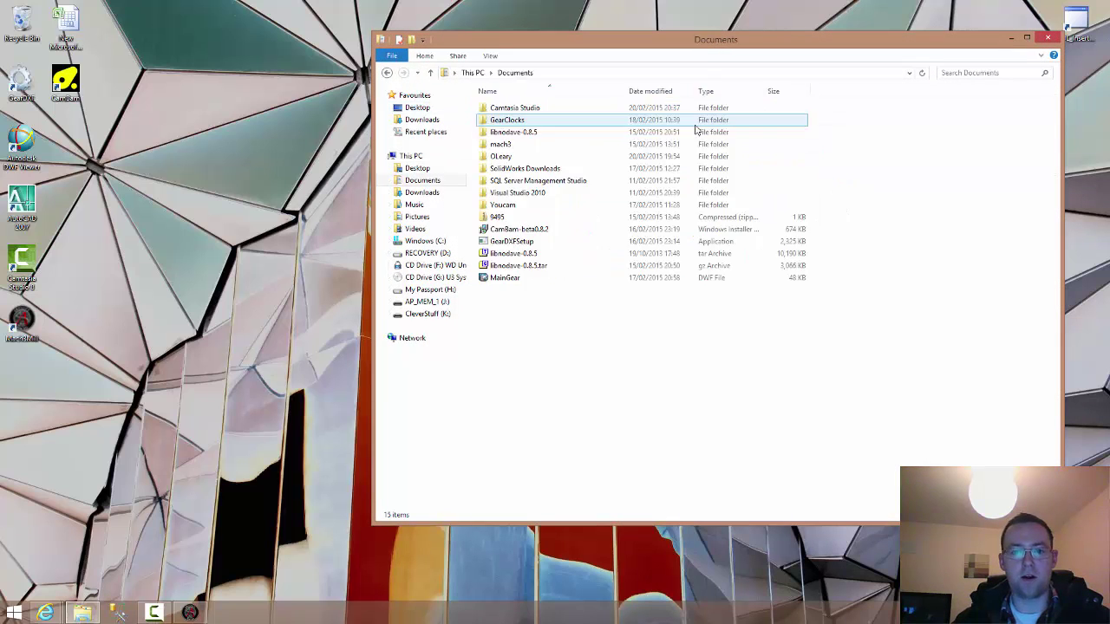
{"action": "double_click", "coordinate": [598, 120]}
{"action": "double_click", "coordinate": [548, 121]}
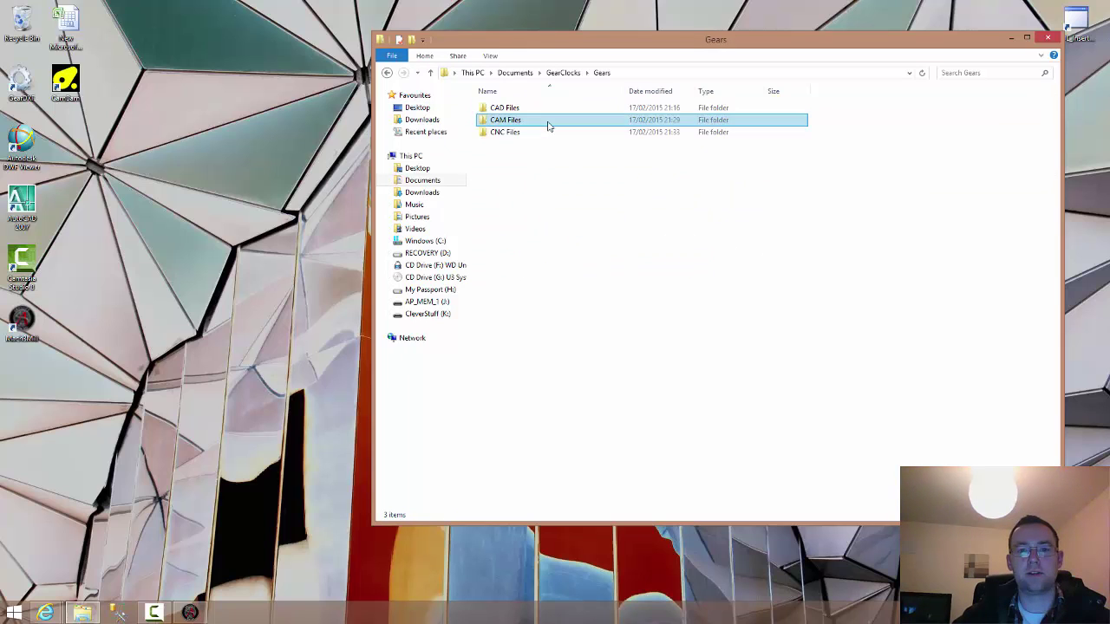
{"action": "left_click", "coordinate": [546, 121]}
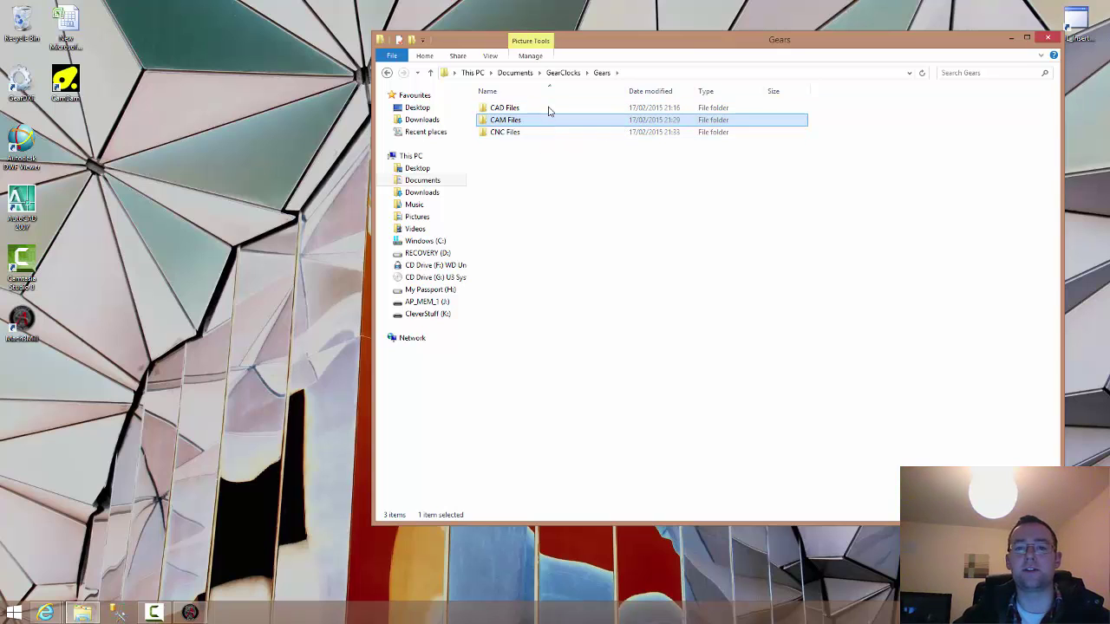
{"action": "double_click", "coordinate": [548, 108]}
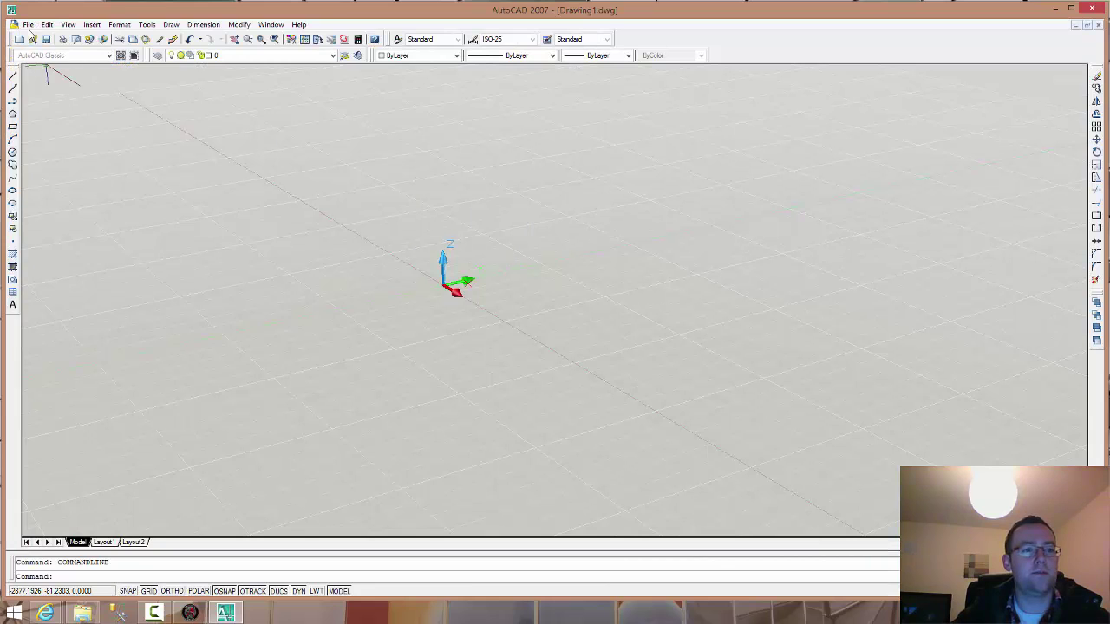
Open MainGear.dxf in AutoCAD, view it in model space with the grid off, then exit without saving.
{"action": "left_click", "coordinate": [28, 24]}
{"action": "left_click", "coordinate": [52, 62]}
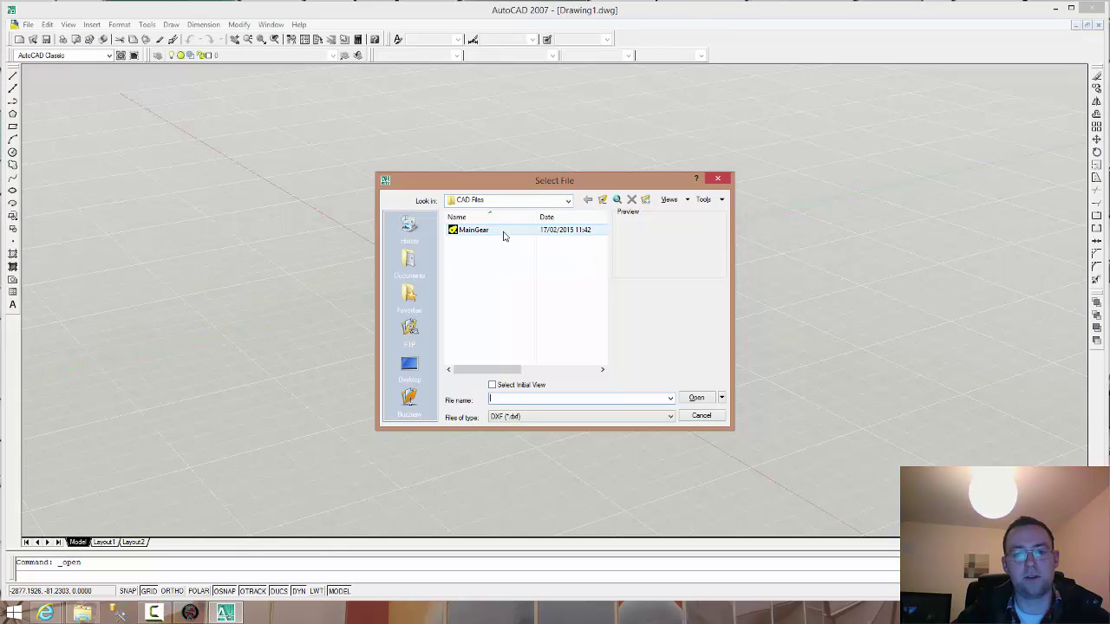
{"action": "double_click", "coordinate": [505, 233]}
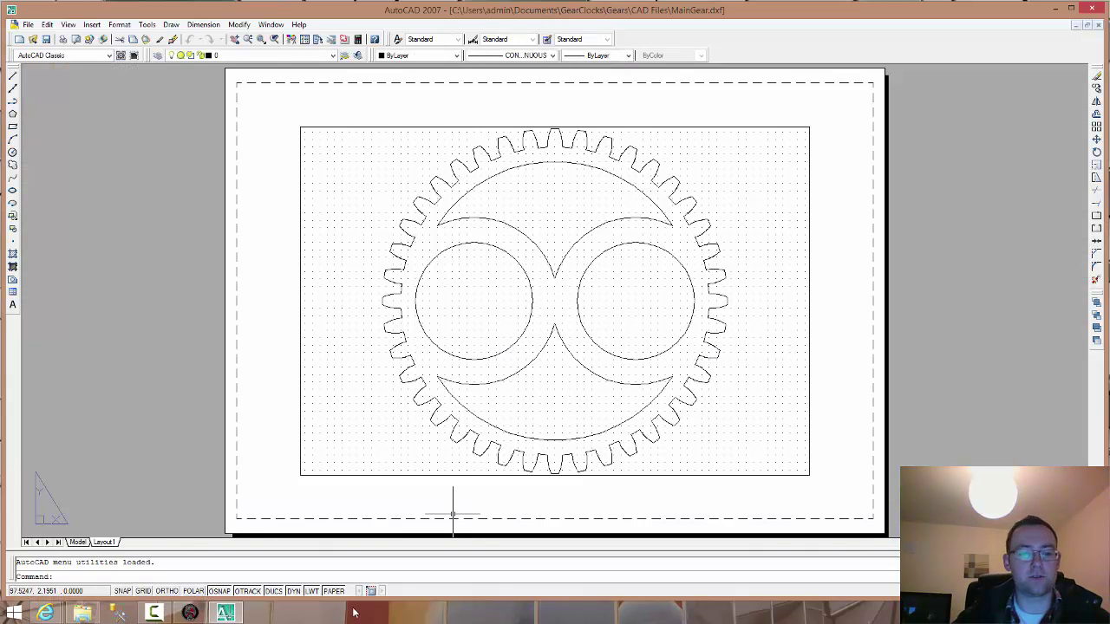
{"action": "left_click", "coordinate": [78, 542]}
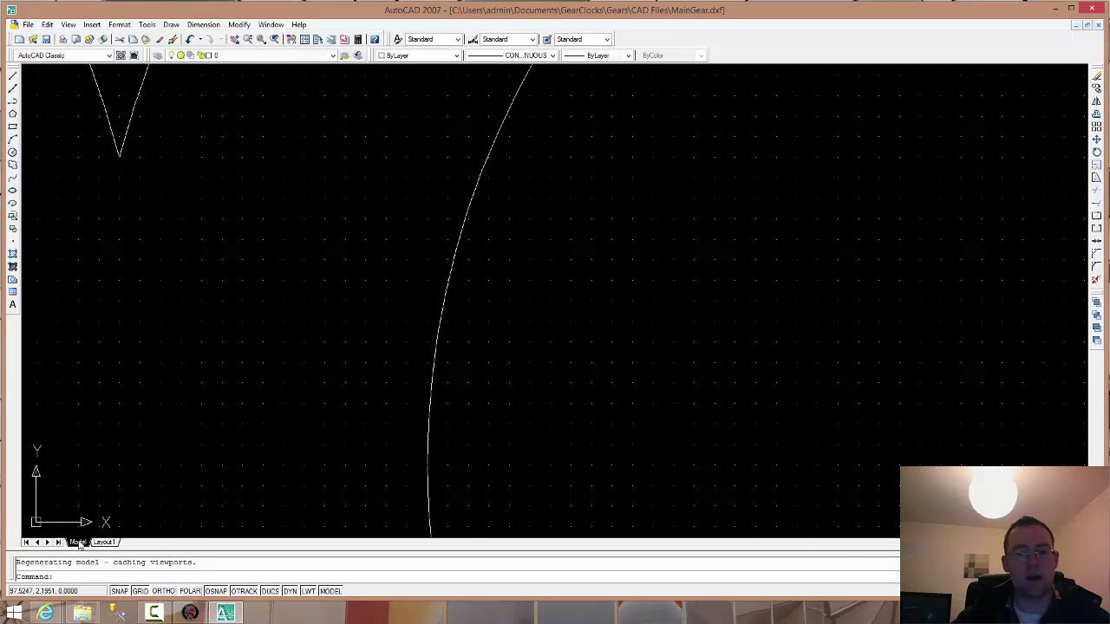
{"action": "scroll", "coordinate": [306, 303], "scroll_direction": "down", "scroll_amount": 6}
{"action": "scroll", "coordinate": [306, 303], "scroll_direction": "up", "scroll_amount": 1}
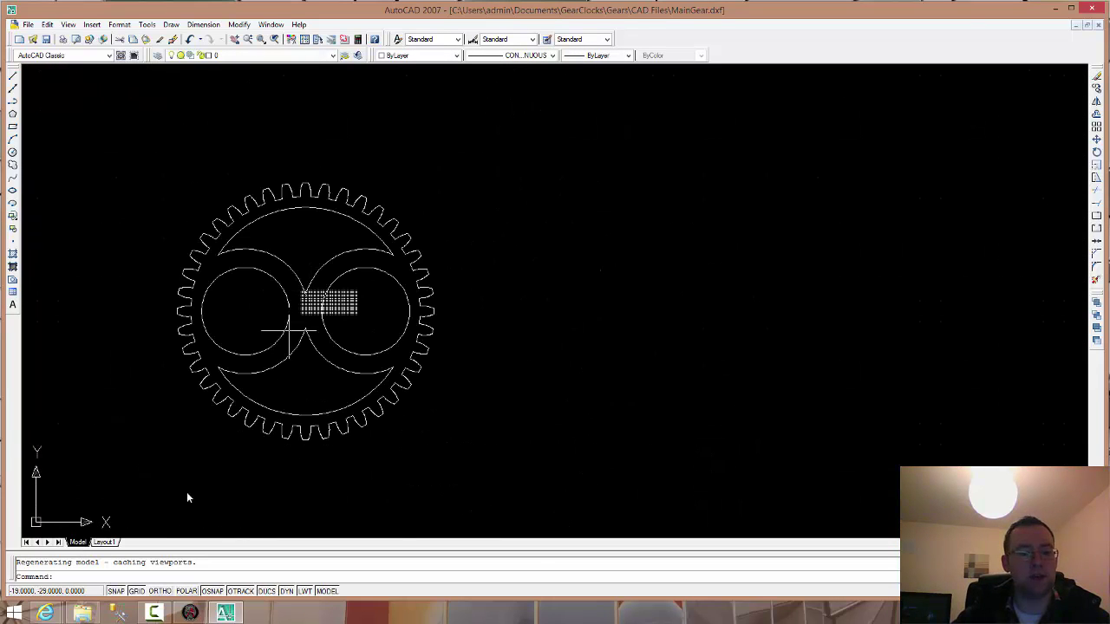
{"action": "left_click", "coordinate": [137, 590]}
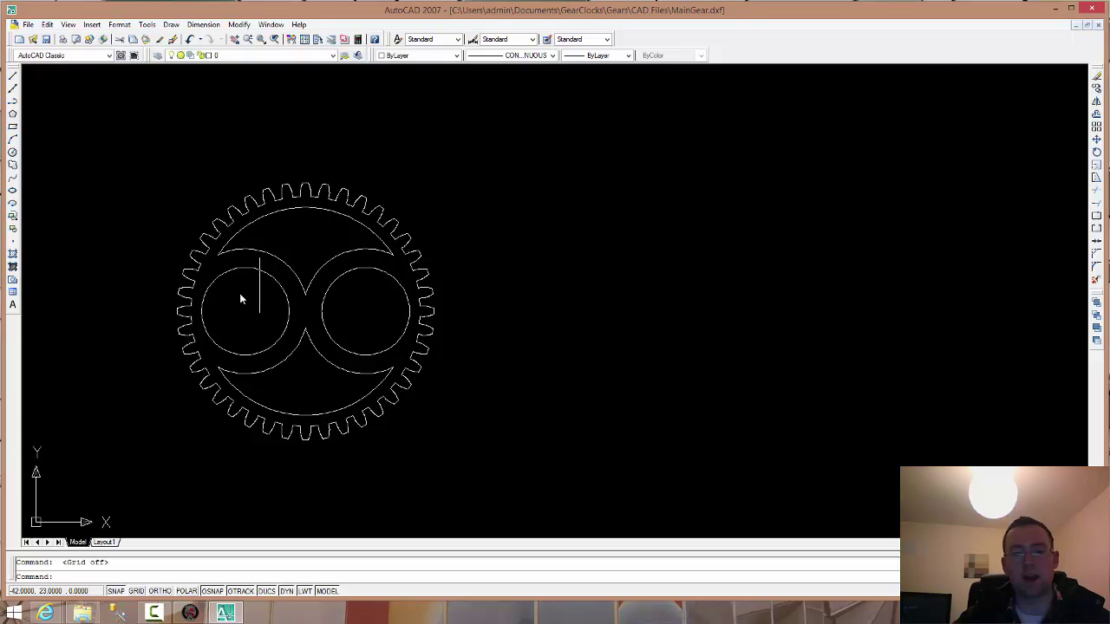
{"action": "left_click", "coordinate": [1092, 9]}
{"action": "left_click", "coordinate": [593, 337]}
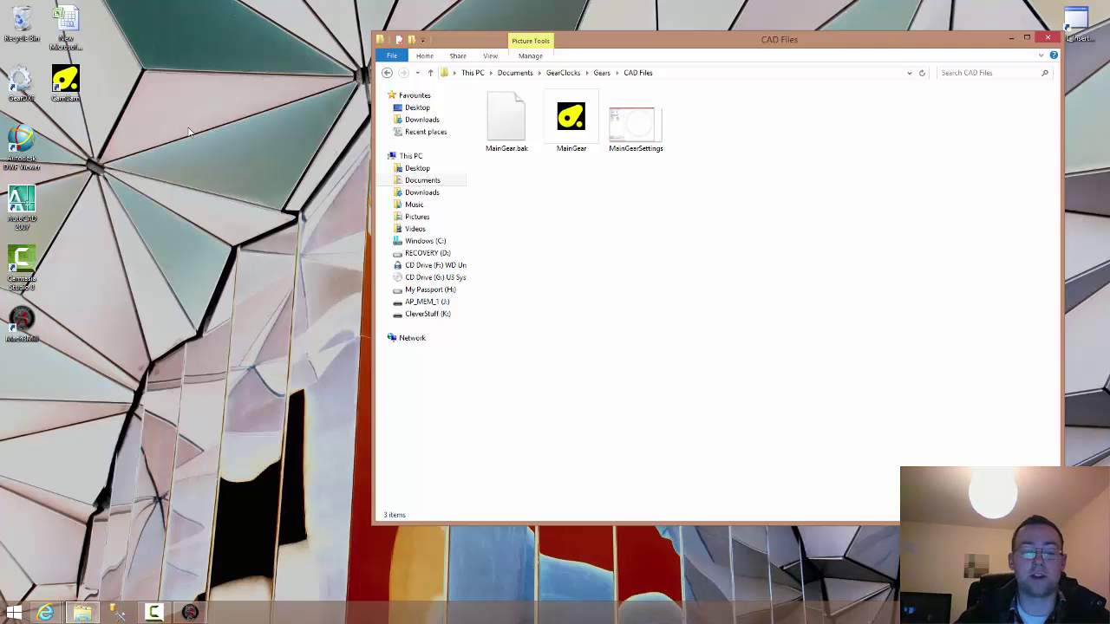
Launch CamBam and open the MainGear file from the CAM Files folder.
{"action": "left_click", "coordinate": [66, 84]}
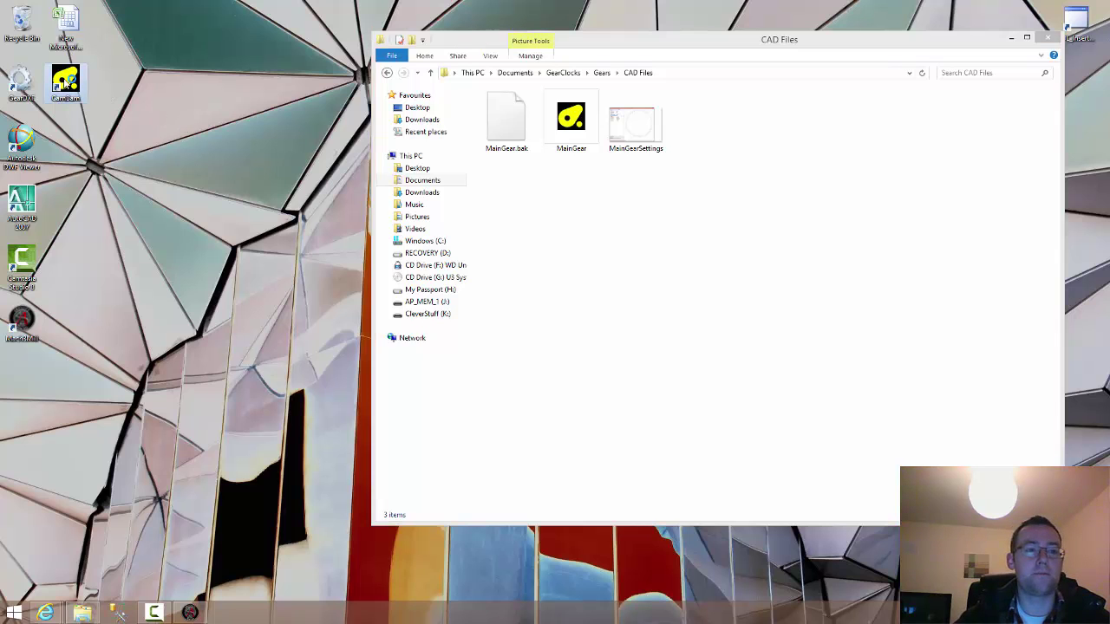
{"action": "double_click", "coordinate": [66, 84]}
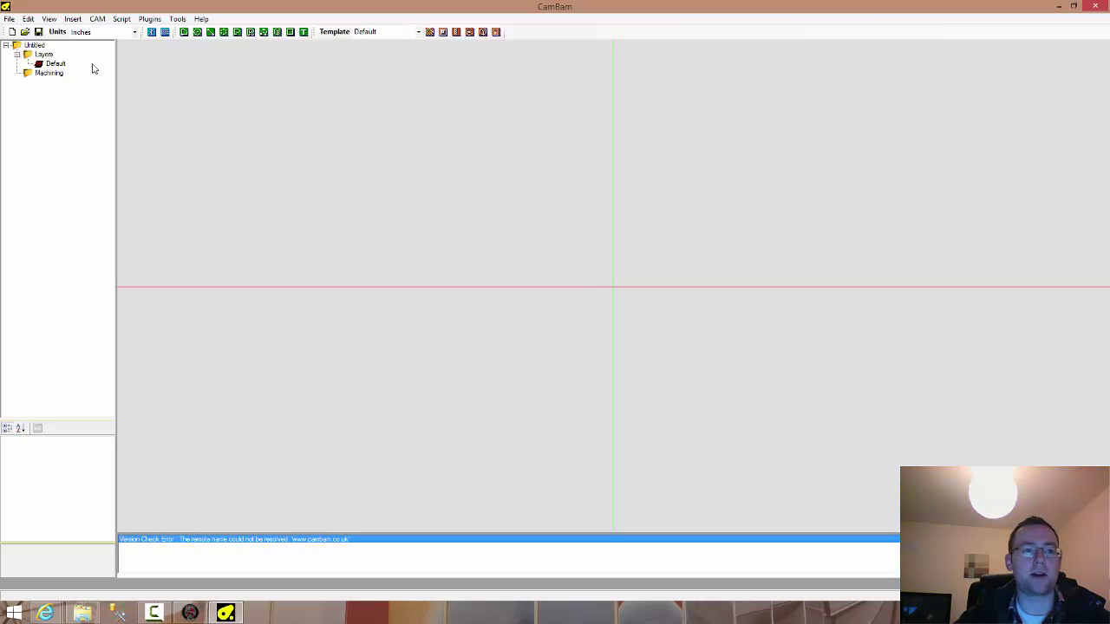
{"action": "left_click", "coordinate": [9, 19]}
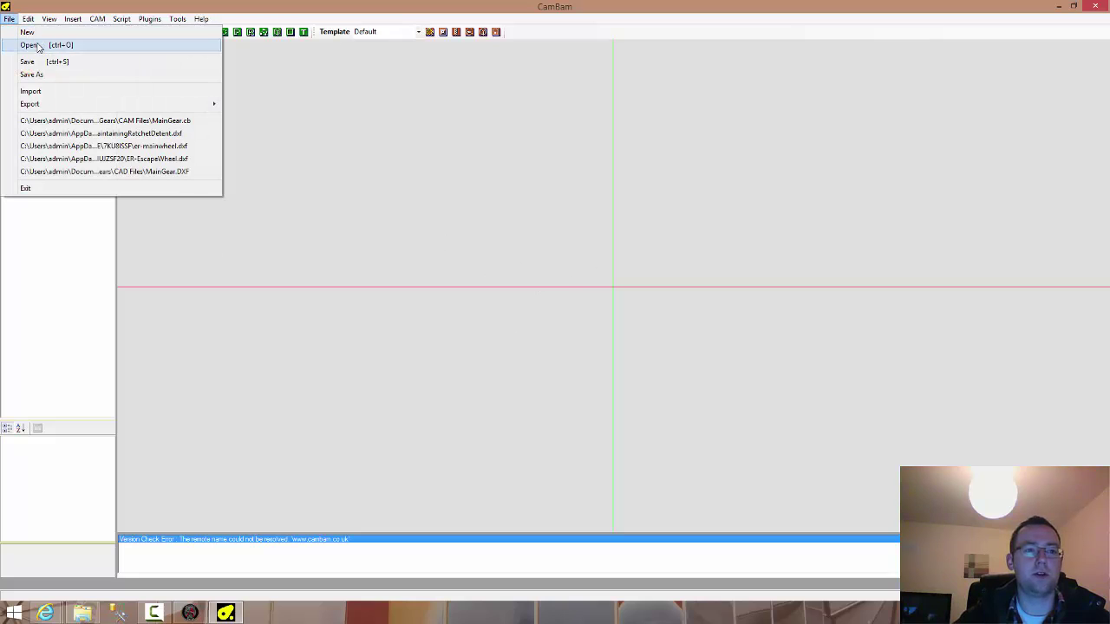
{"action": "left_click", "coordinate": [39, 46]}
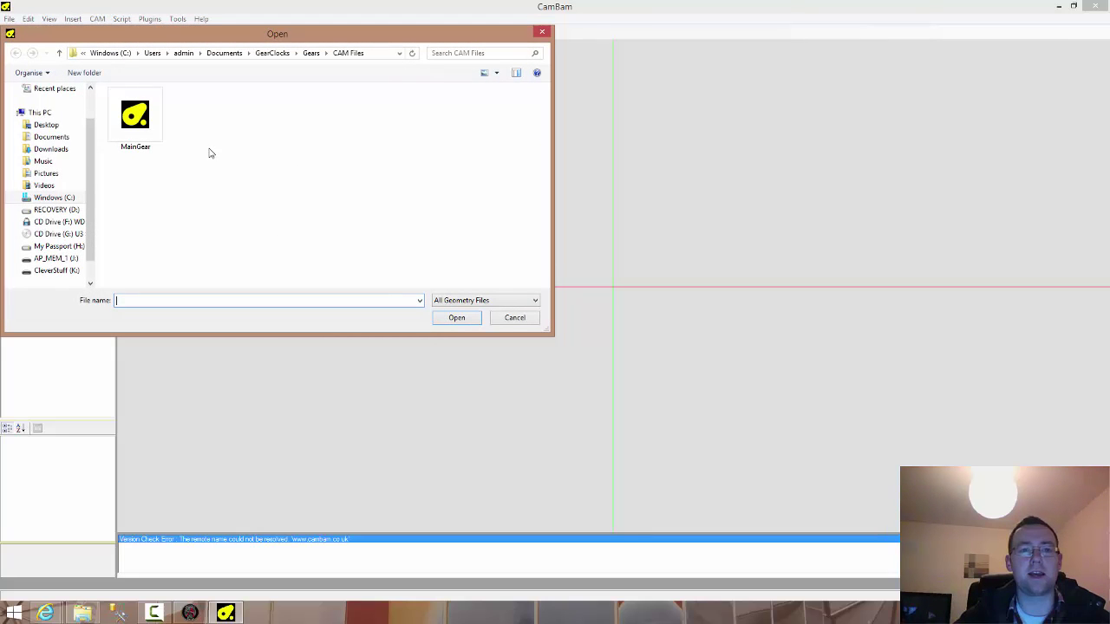
{"action": "double_click", "coordinate": [133, 123]}
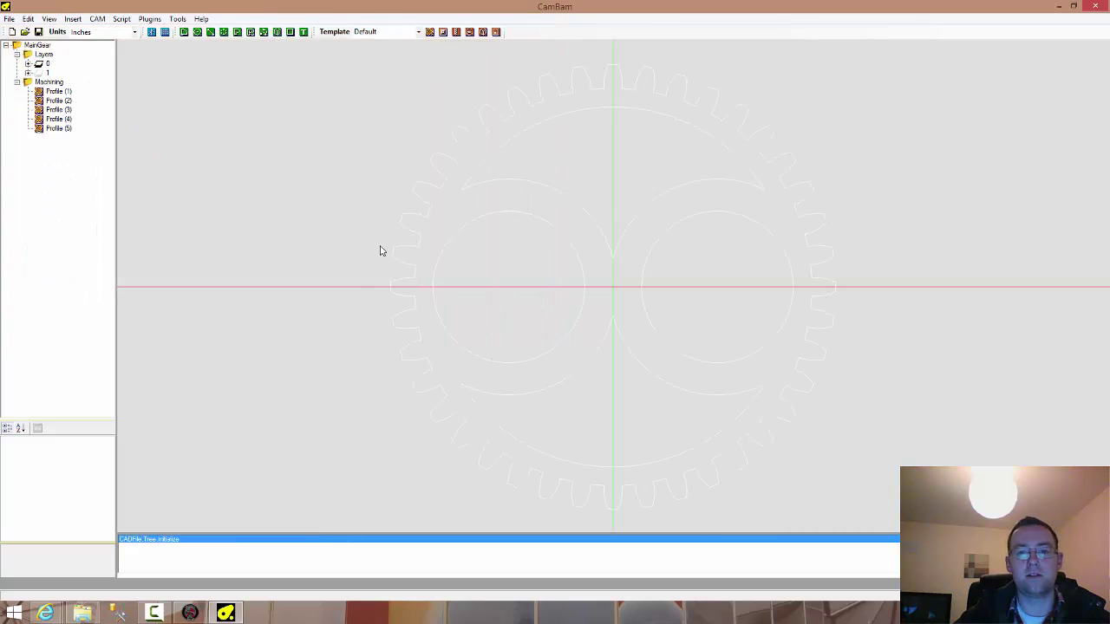
Select all the gear drawing objects, then pick the upper crescent shape.
{"action": "right_click", "coordinate": [329, 226]}
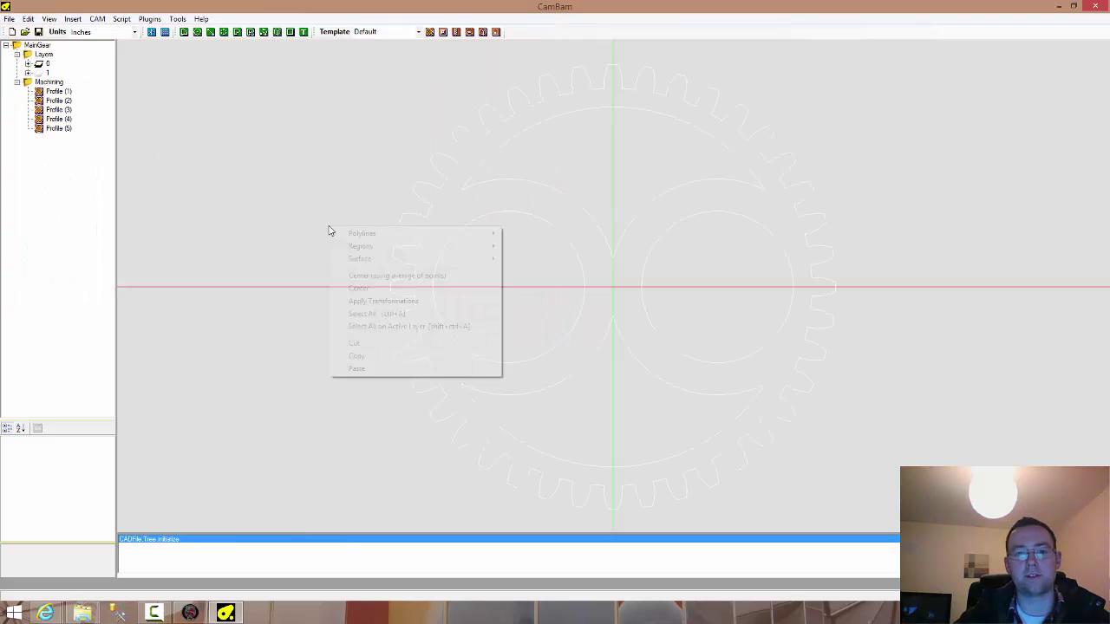
{"action": "left_click", "coordinate": [387, 314]}
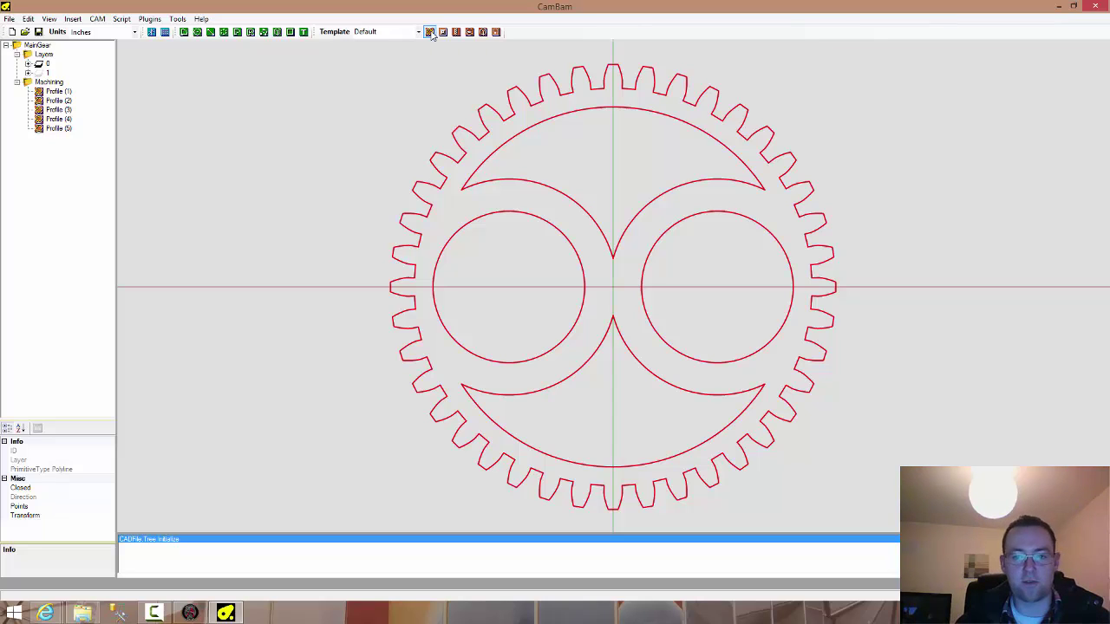
{"action": "left_click", "coordinate": [564, 199]}
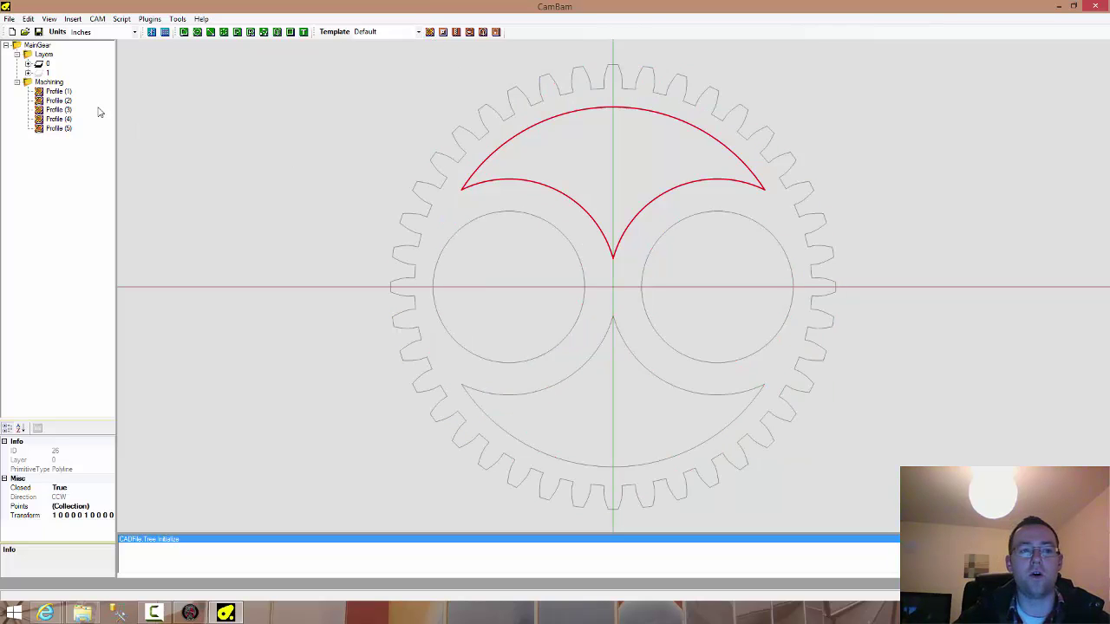
Select Profile (1) in the tree, then clear the selection on the canvas.
{"action": "left_click", "coordinate": [59, 91]}
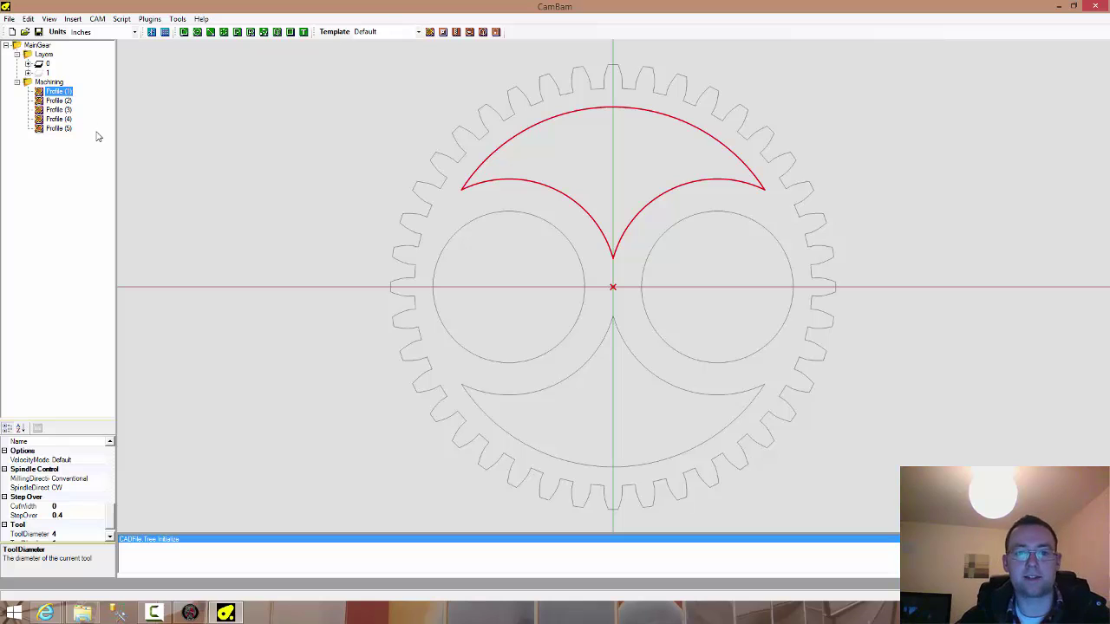
{"action": "left_click", "coordinate": [329, 189]}
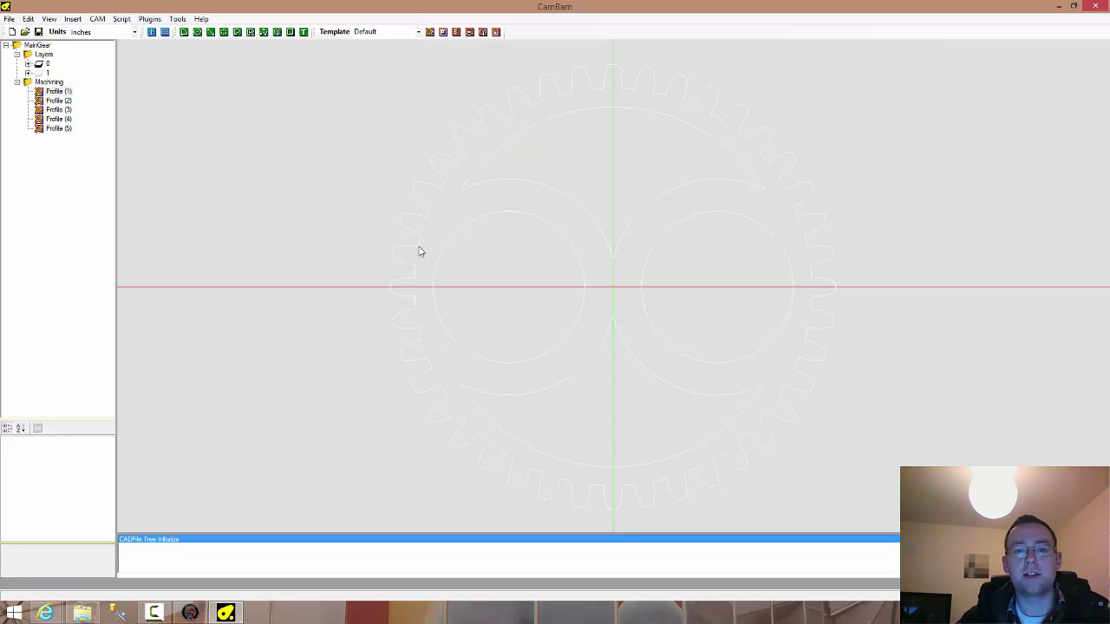
{"action": "right_click", "coordinate": [363, 203]}
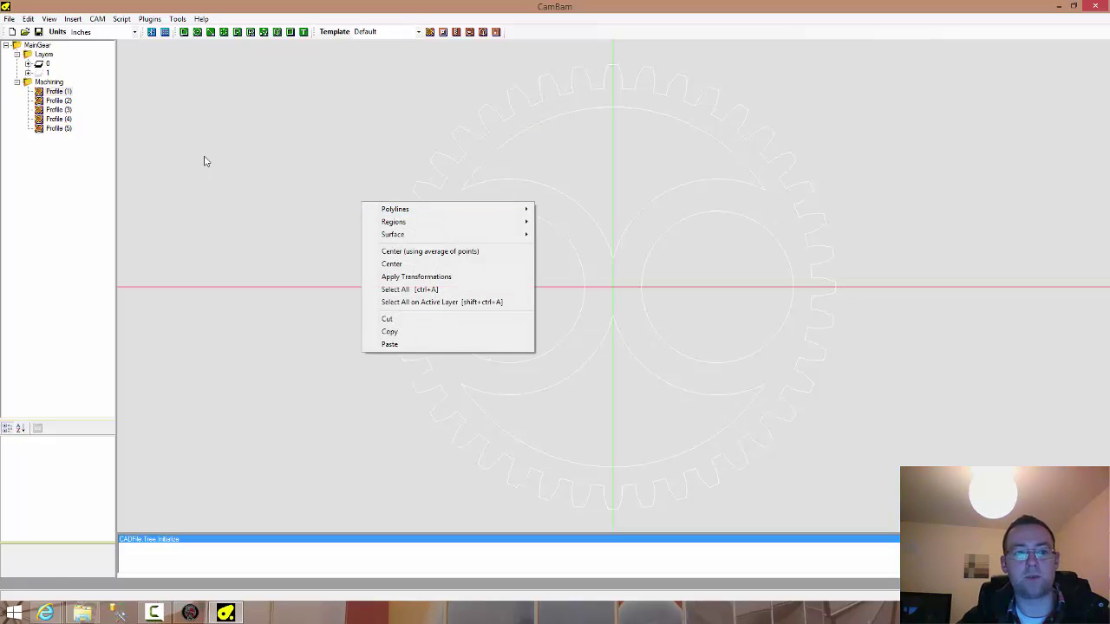
{"action": "left_click", "coordinate": [287, 192]}
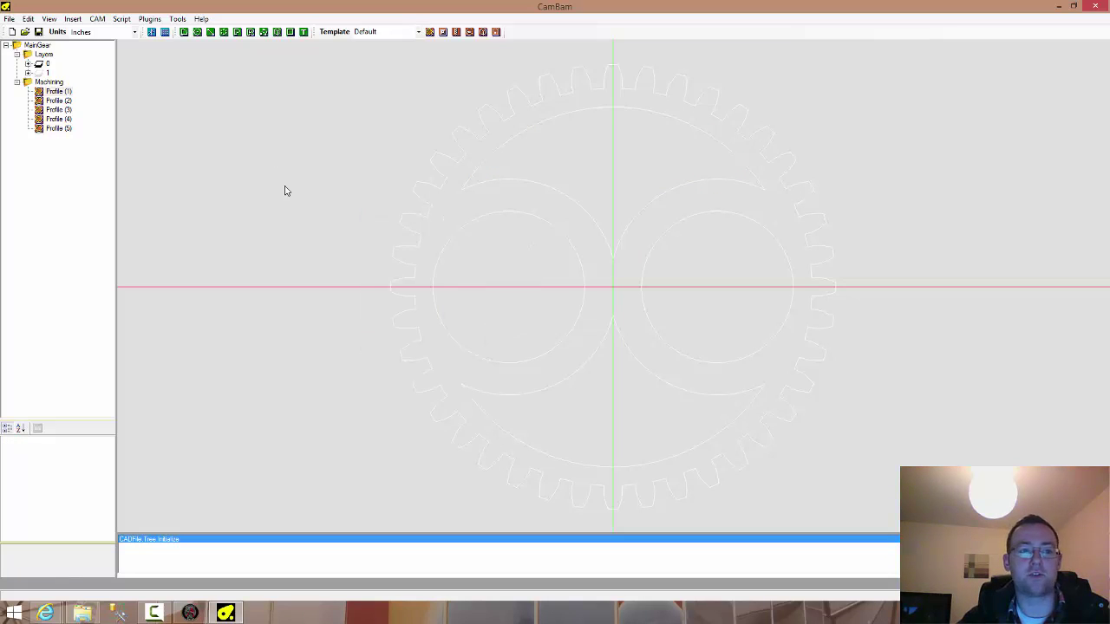
Create the G-code file from the Machining operations and return to the CAD Files window.
{"action": "right_click", "coordinate": [58, 84]}
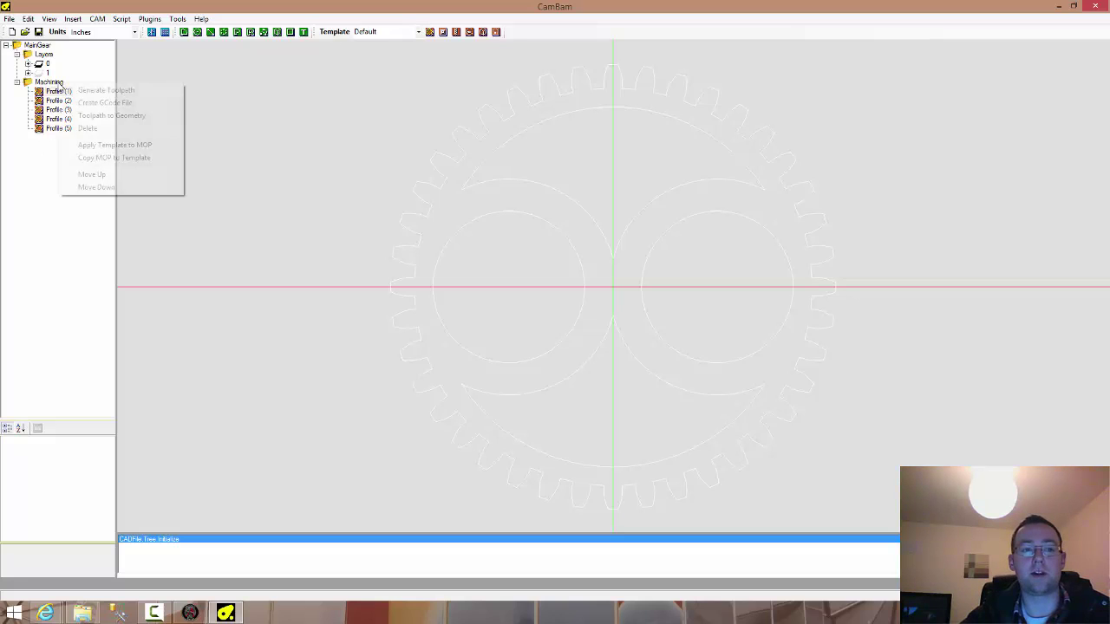
{"action": "left_click", "coordinate": [128, 105]}
{"action": "left_click", "coordinate": [84, 614]}
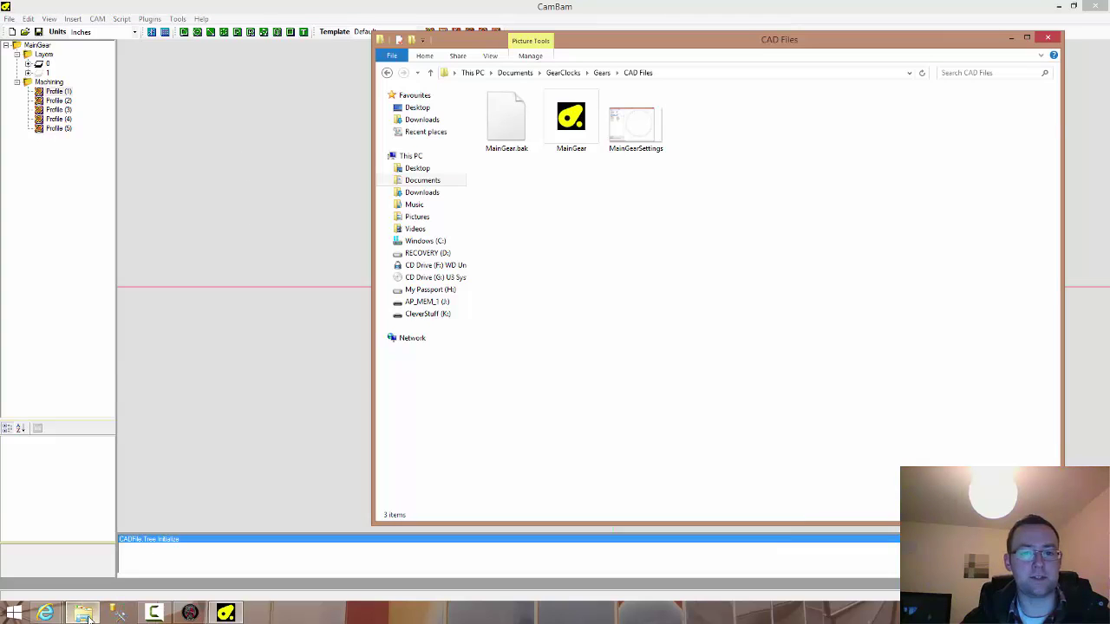
Go from Gears into CNC Files and bring up the MainGear NC file's actions.
{"action": "left_click", "coordinate": [387, 73]}
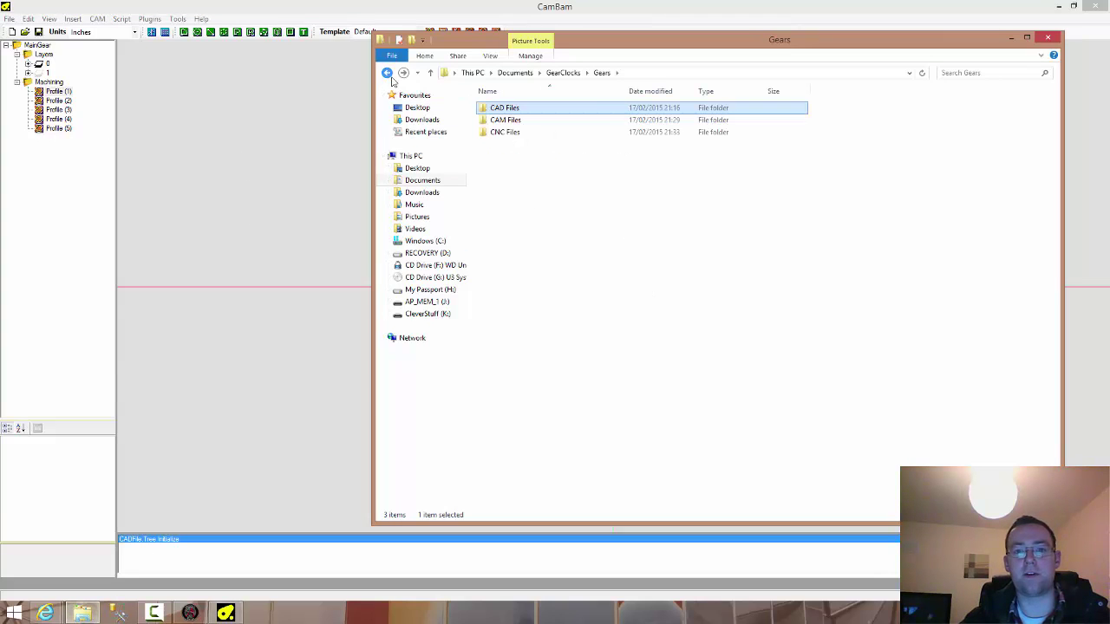
{"action": "double_click", "coordinate": [581, 134]}
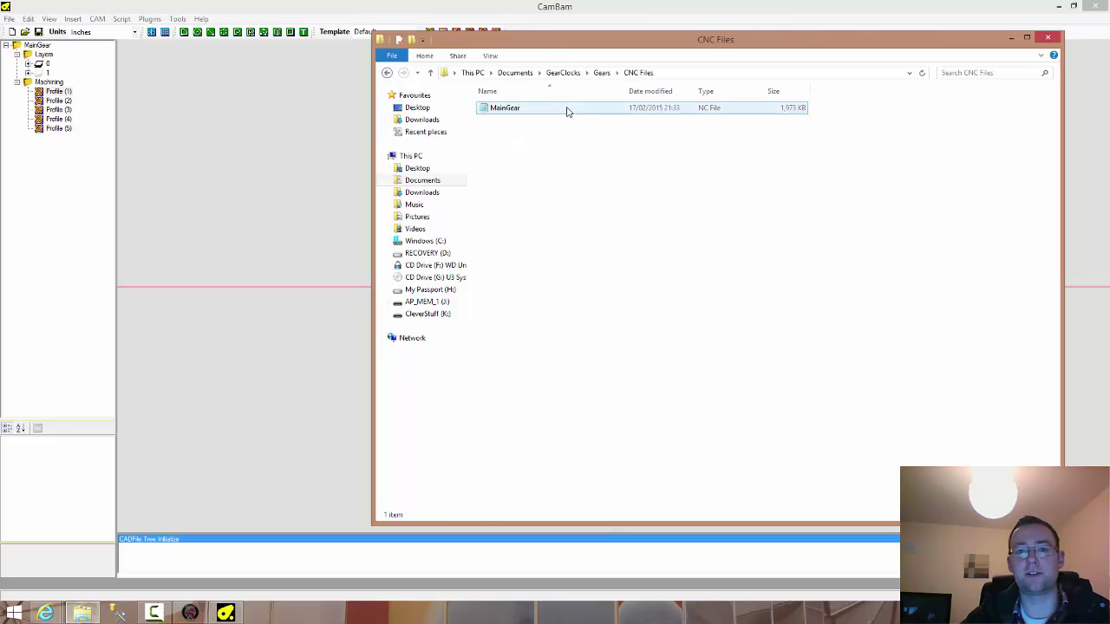
{"action": "right_click", "coordinate": [566, 110]}
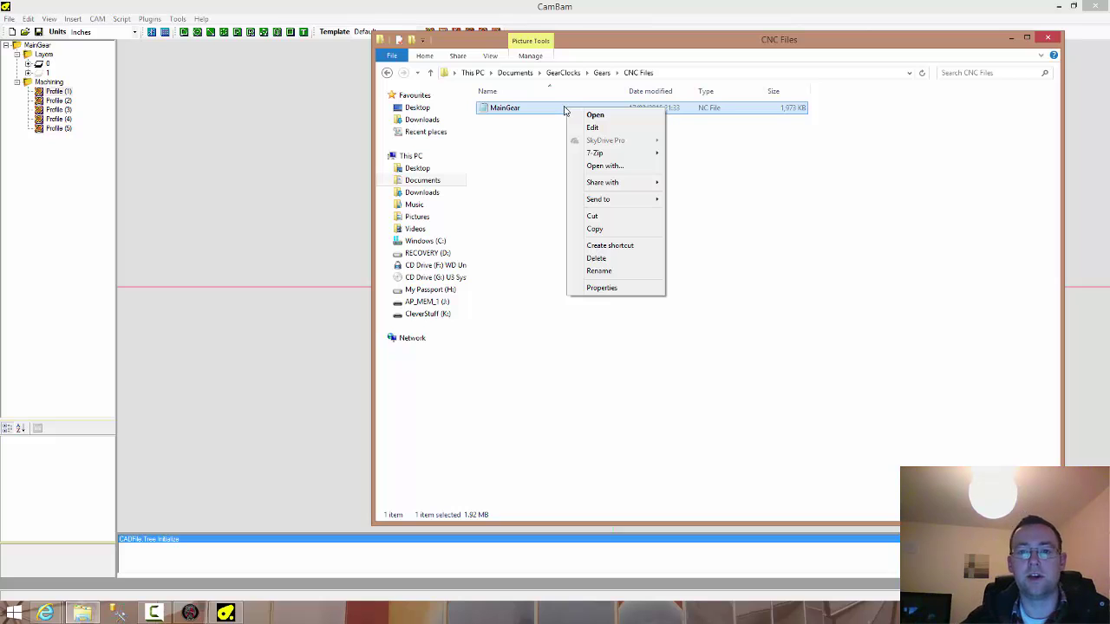
Open MainGear in Notepad, scroll through the G-code to the arc moves, then close it.
{"action": "left_click", "coordinate": [595, 115]}
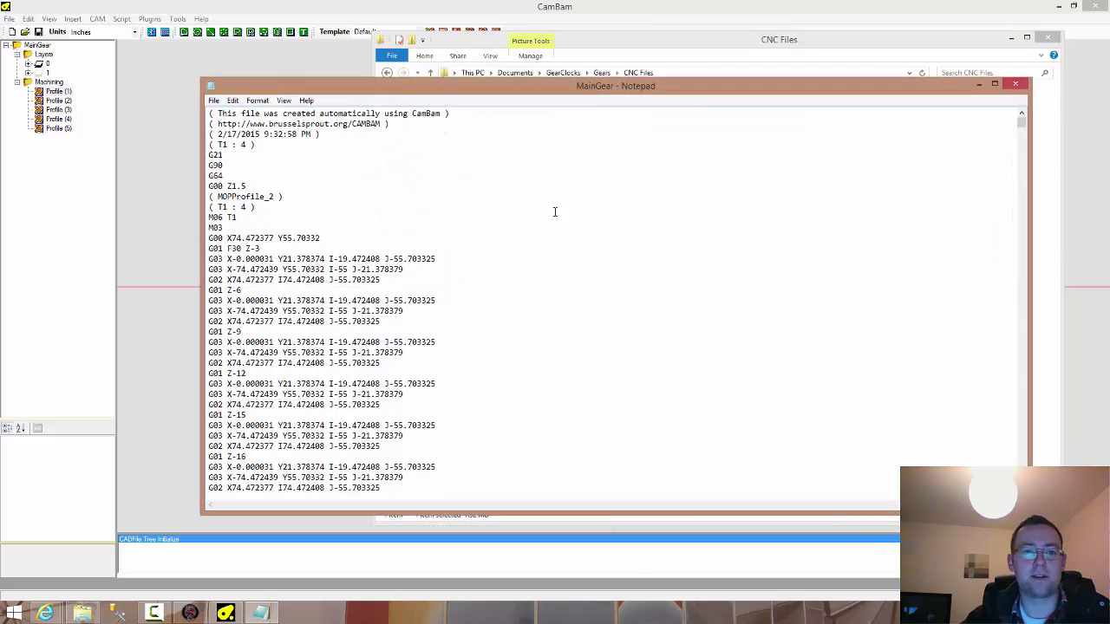
{"action": "left_click_drag", "start_coordinate": [691, 83], "coordinate": [691, 44]}
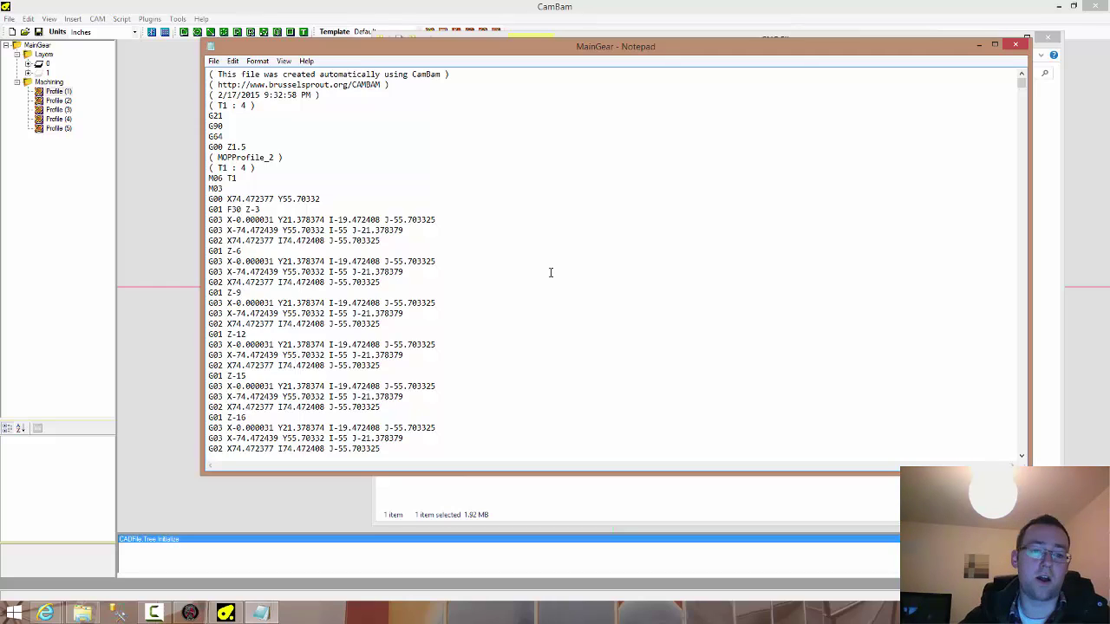
{"action": "scroll", "coordinate": [550, 273], "scroll_direction": "down", "scroll_amount": 4}
{"action": "left_click_drag", "start_coordinate": [1022, 80], "coordinate": [1027, 258]}
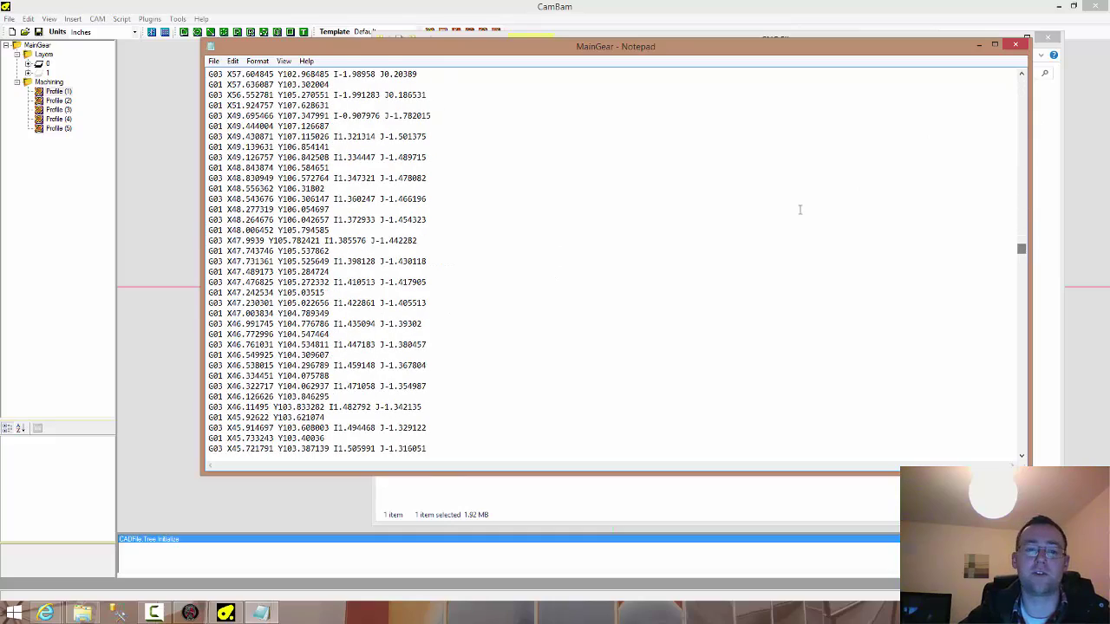
{"action": "left_click", "coordinate": [1017, 45]}
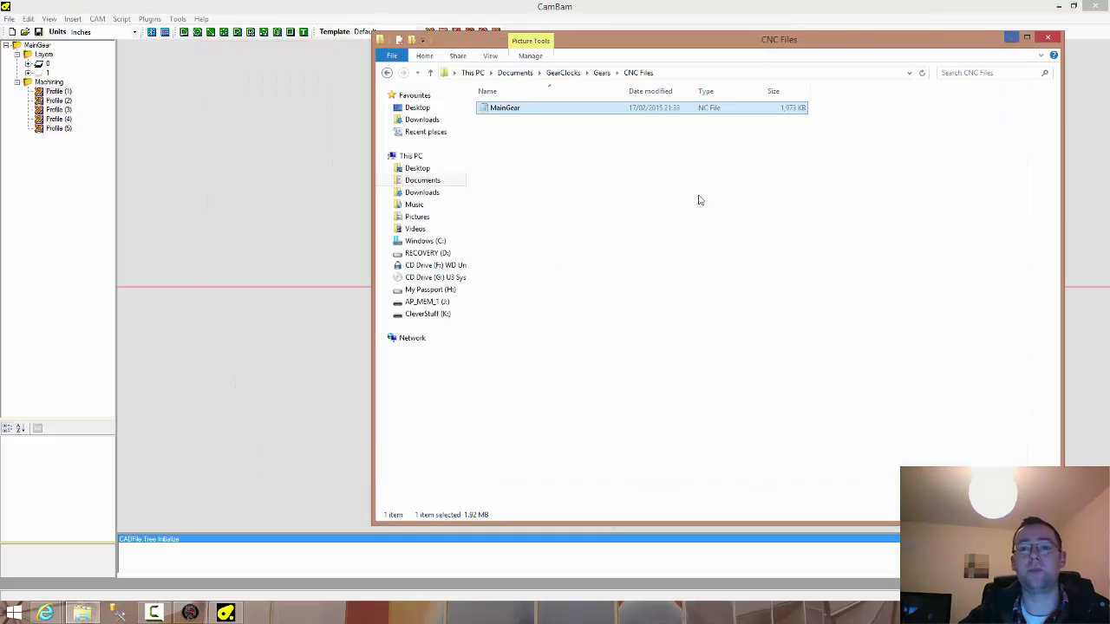
Close the CNC Files window and minimise CamBam to clear the desktop.
{"action": "left_click", "coordinate": [1048, 37]}
{"action": "left_click", "coordinate": [1059, 6]}
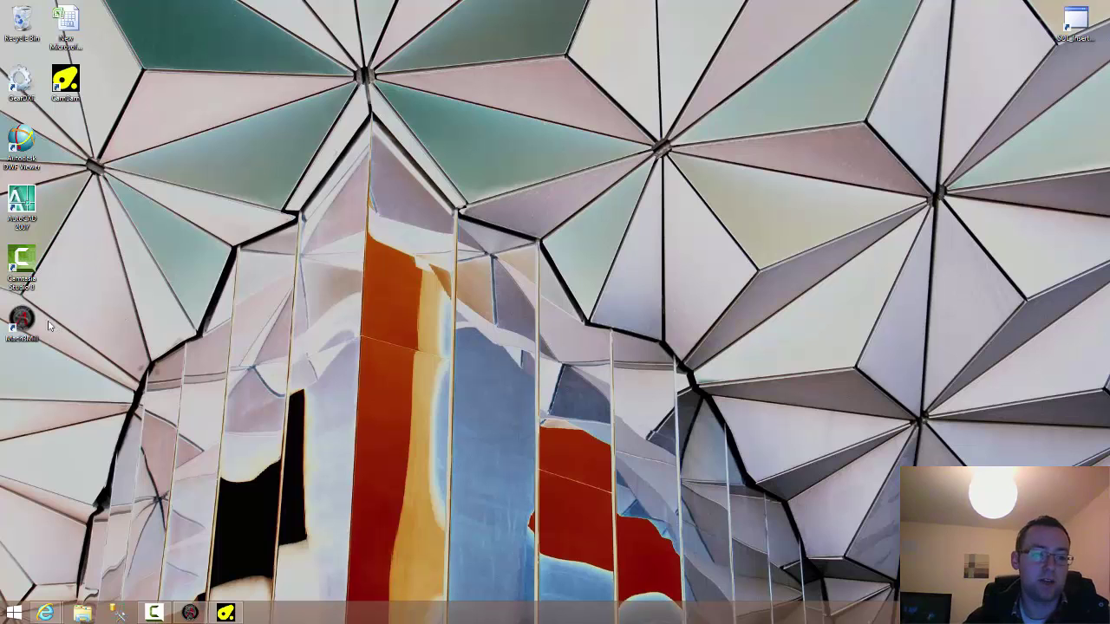
Bring up Mach3 with MainGear.nc loaded and scroll the G-code list back to the first line.
{"action": "left_click", "coordinate": [191, 613]}
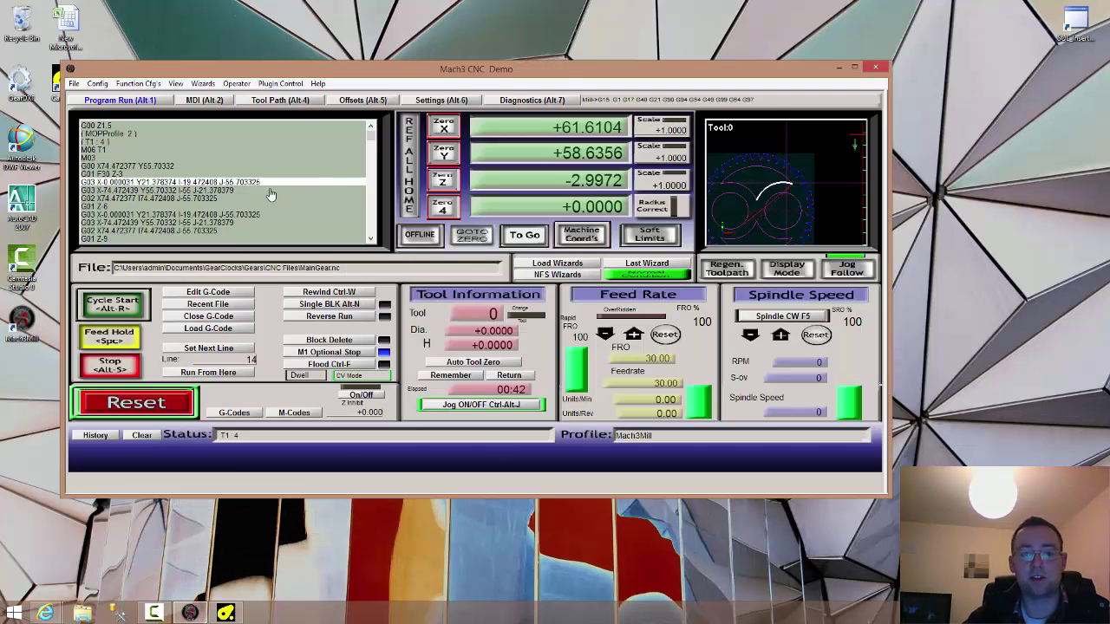
{"action": "mouse_move", "coordinate": [371, 136]}
{"action": "left_mouse_down"}
{"action": "mouse_move", "coordinate": [373, 156]}
{"action": "mouse_move", "coordinate": [371, 128]}
{"action": "left_mouse_up"}
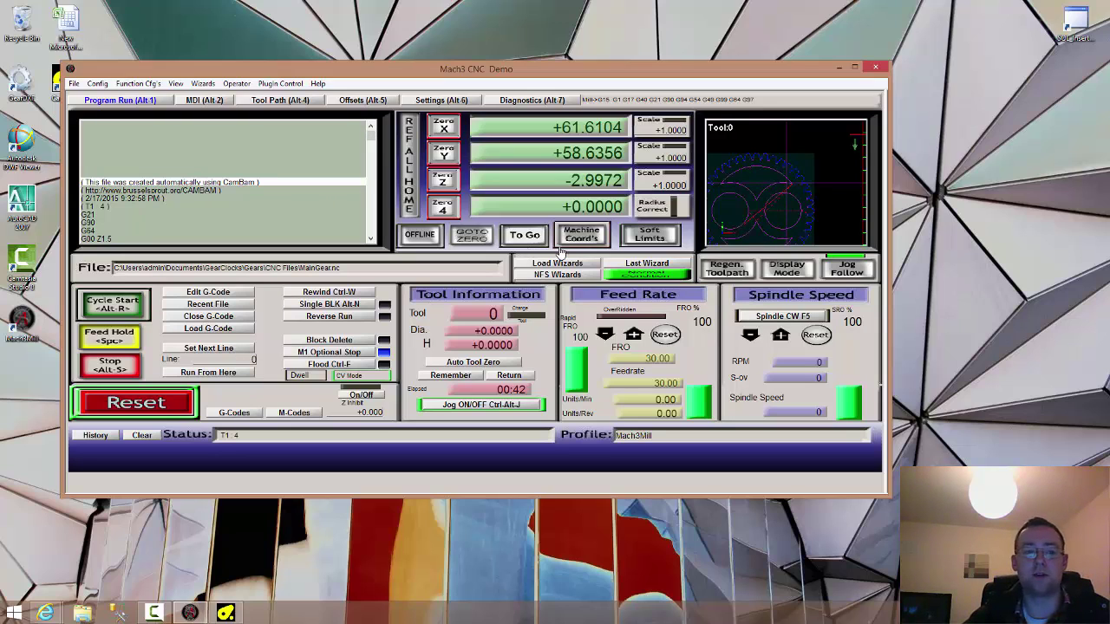
Start the gear program, stop and reset it, then rewind to line 0 and set run-from-here.
{"action": "left_click", "coordinate": [113, 305]}
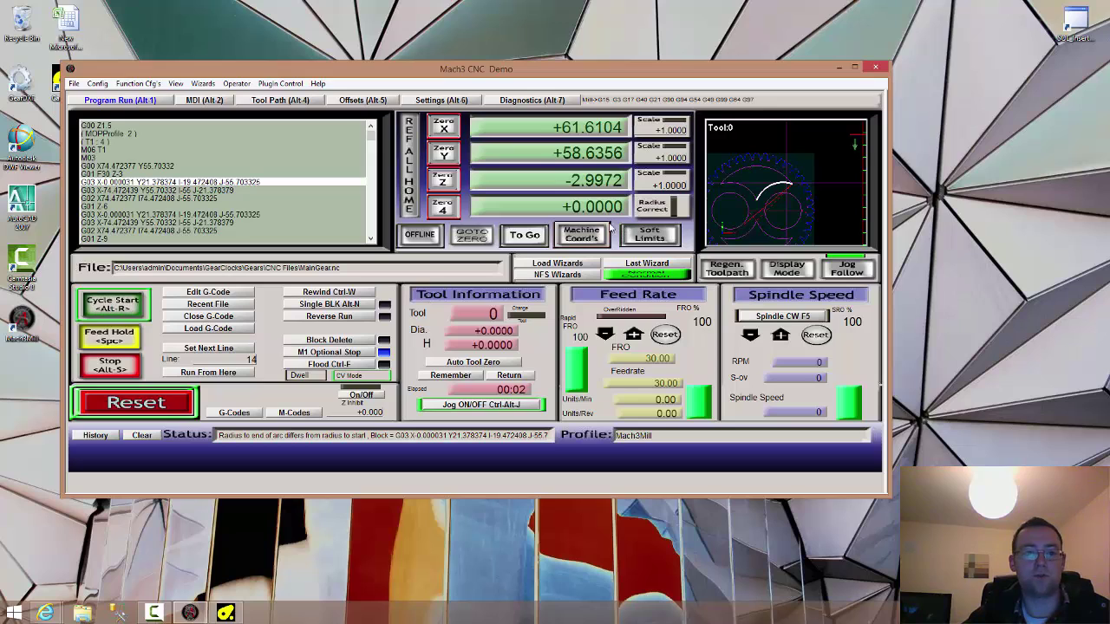
{"action": "left_click", "coordinate": [168, 405]}
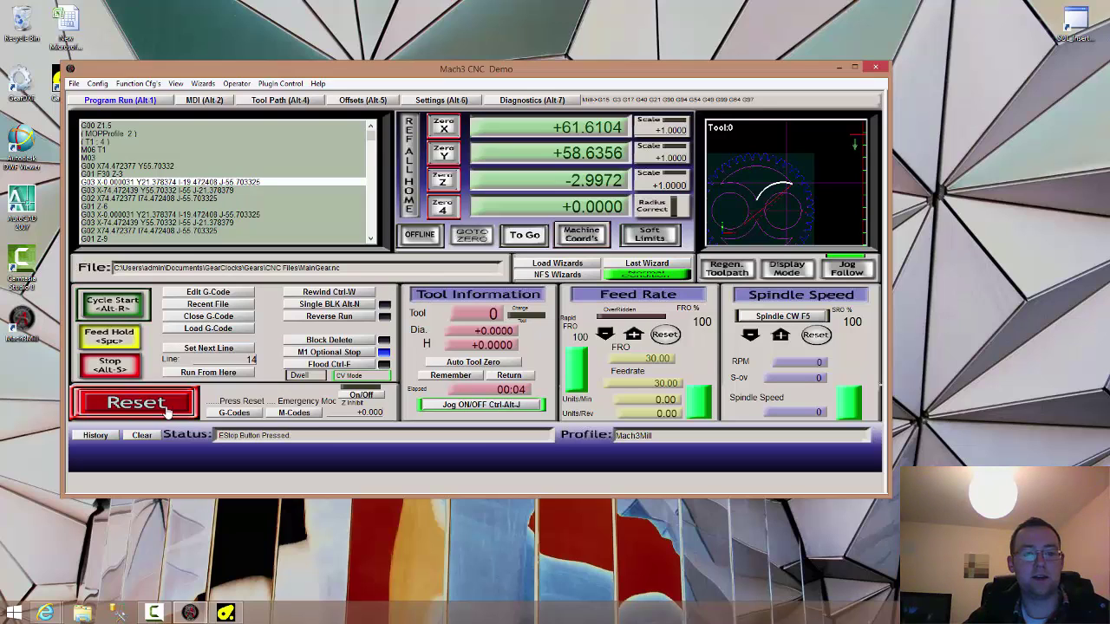
{"action": "left_click", "coordinate": [168, 405]}
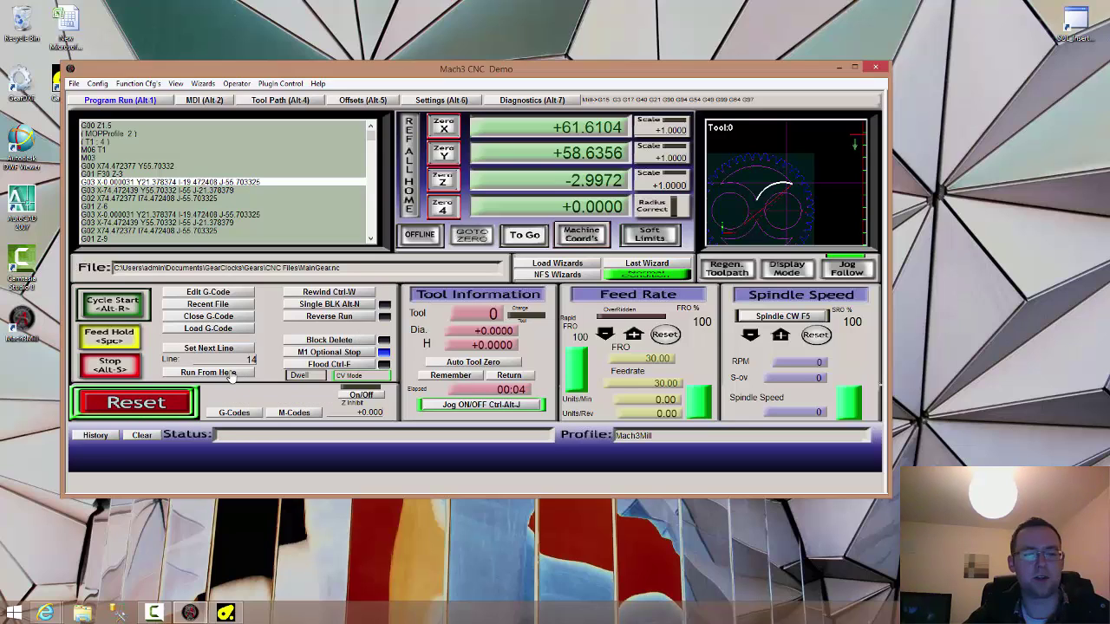
{"action": "left_click", "coordinate": [371, 129]}
{"action": "left_click", "coordinate": [371, 128]}
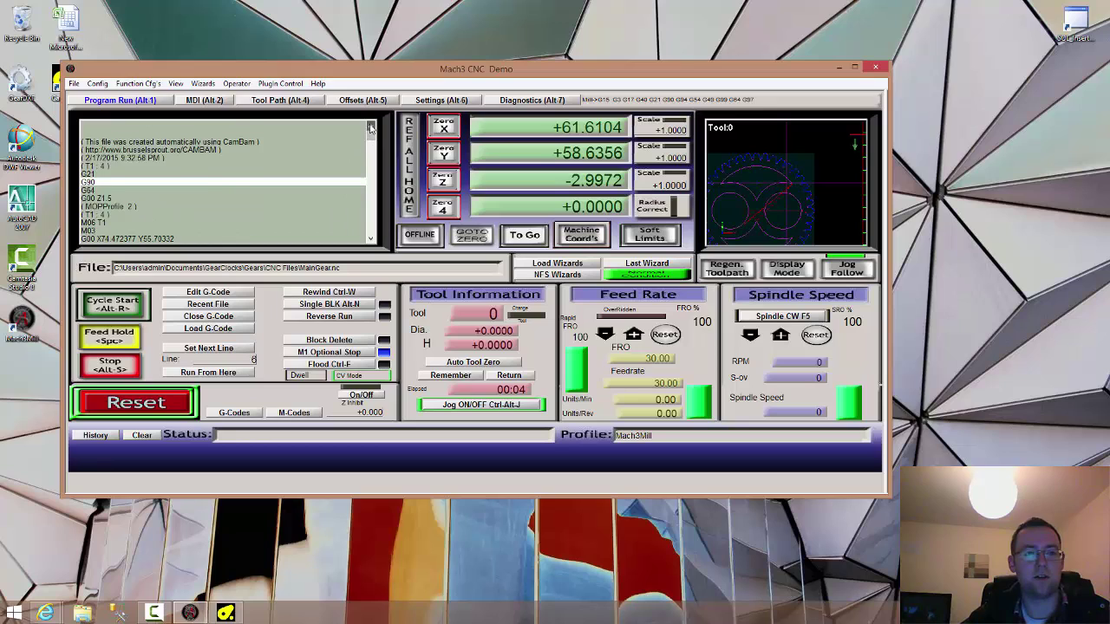
{"action": "left_click", "coordinate": [221, 373]}
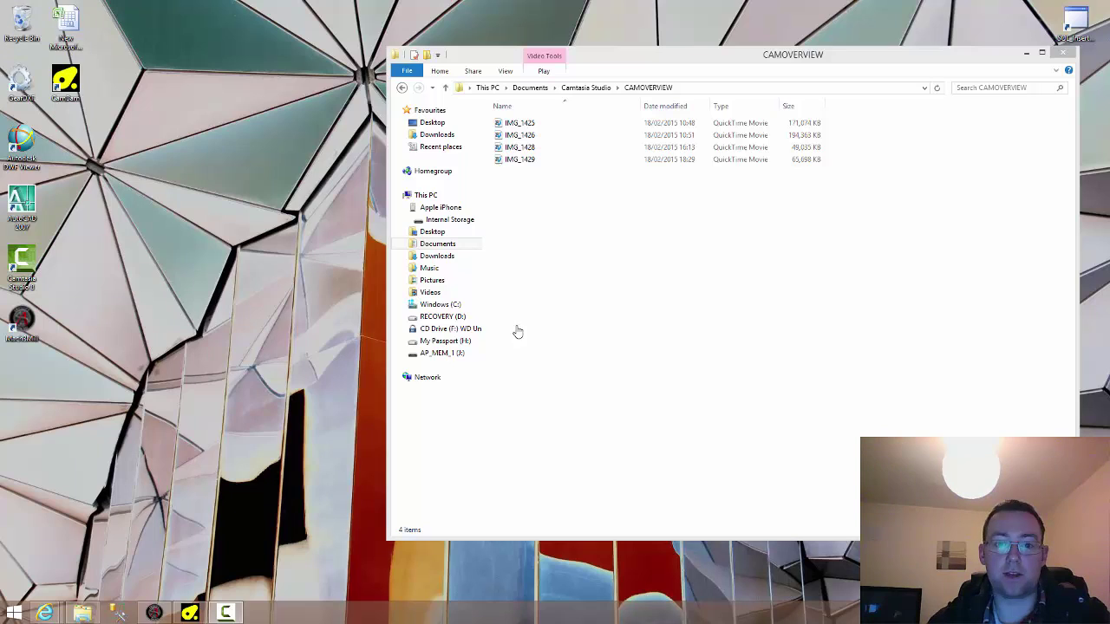
Play the IMG_1425 video from the CAMOVERVIEW folder.
{"action": "right_click", "coordinate": [582, 125]}
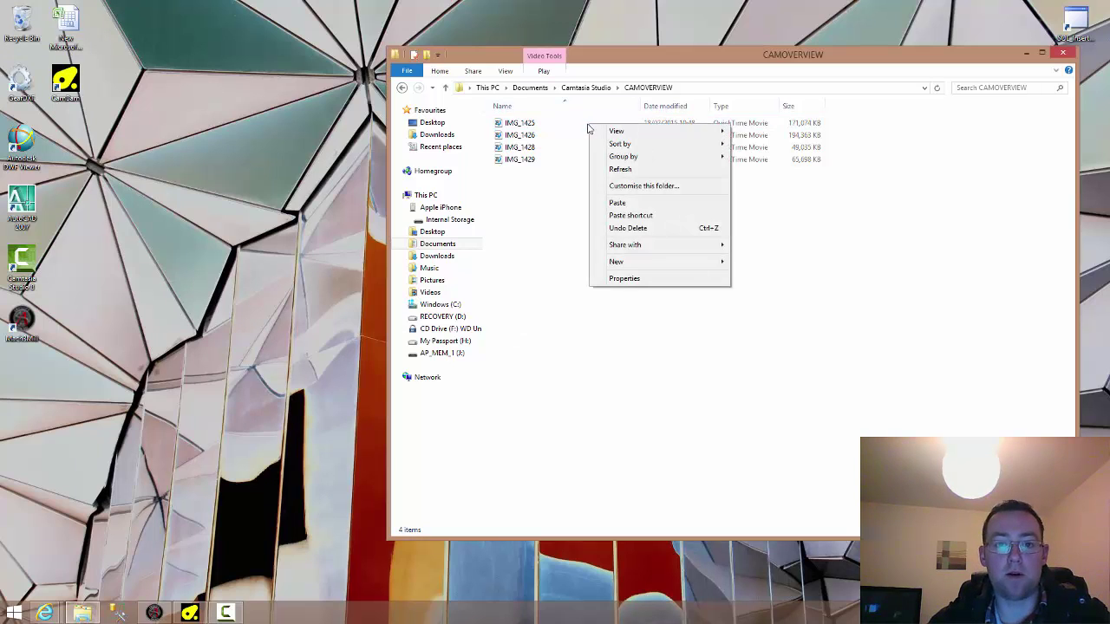
{"action": "right_click", "coordinate": [581, 125]}
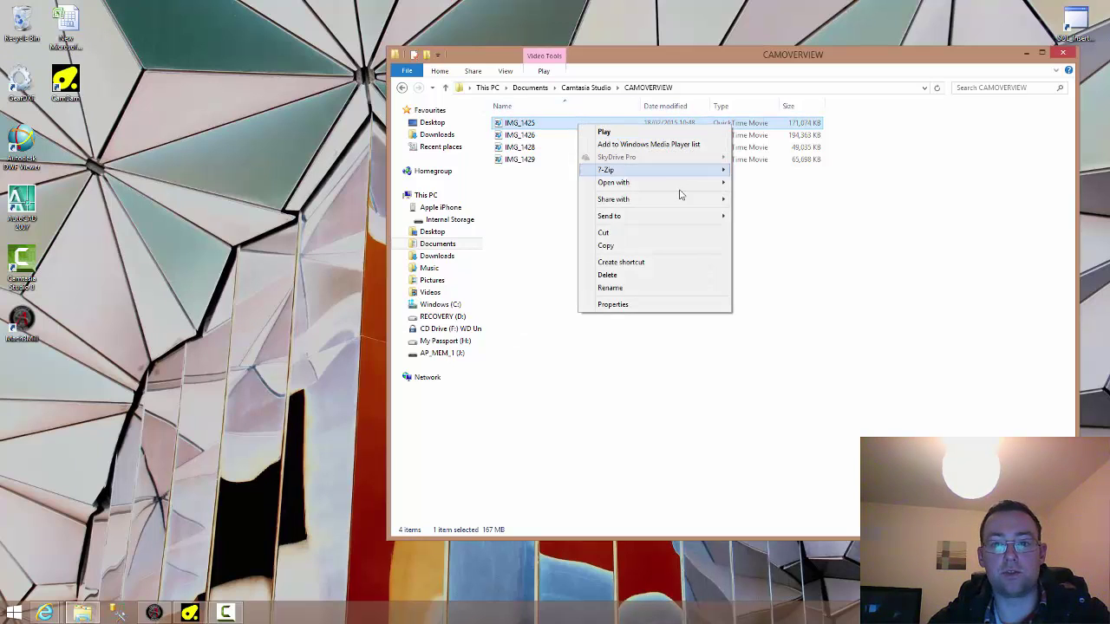
{"action": "left_click", "coordinate": [659, 133]}
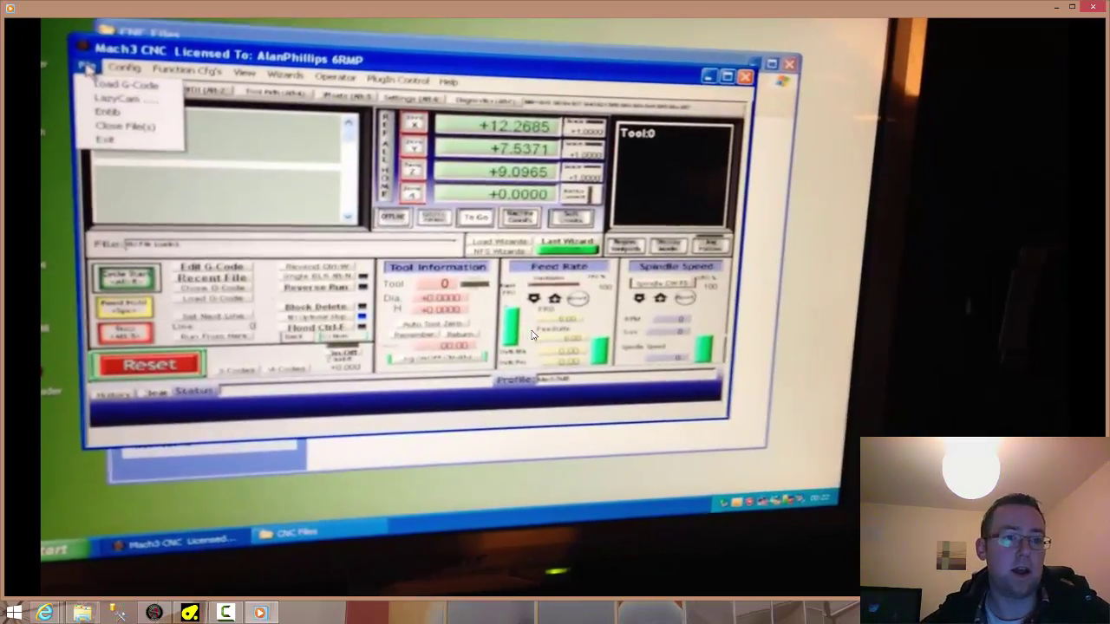
Skip IMG_1425 ahead to 1:08, where Mach3 displays the generated gear toolpath.
{"action": "mouse_move", "coordinate": [559, 577]}
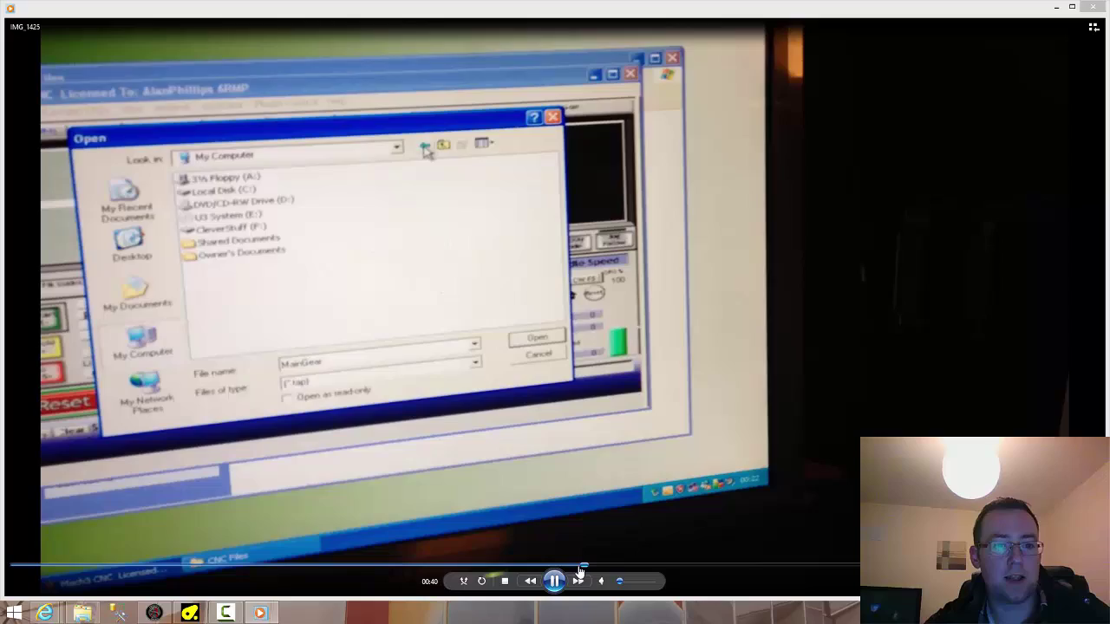
{"action": "left_click", "coordinate": [733, 568]}
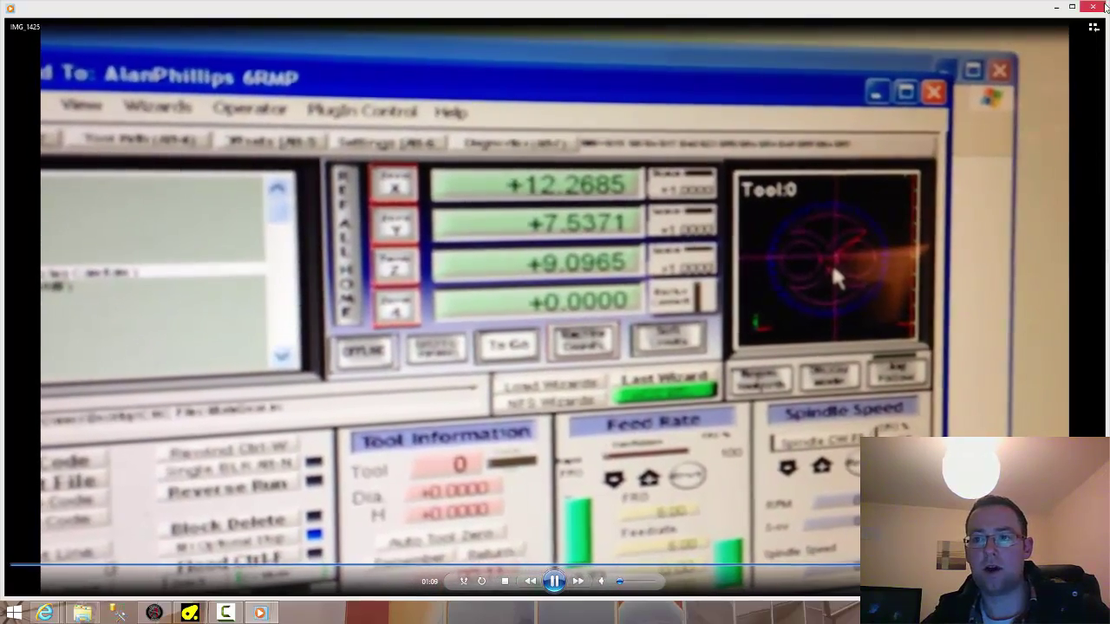
Close the IMG_1425 video in the player.
{"action": "left_click", "coordinate": [1093, 7]}
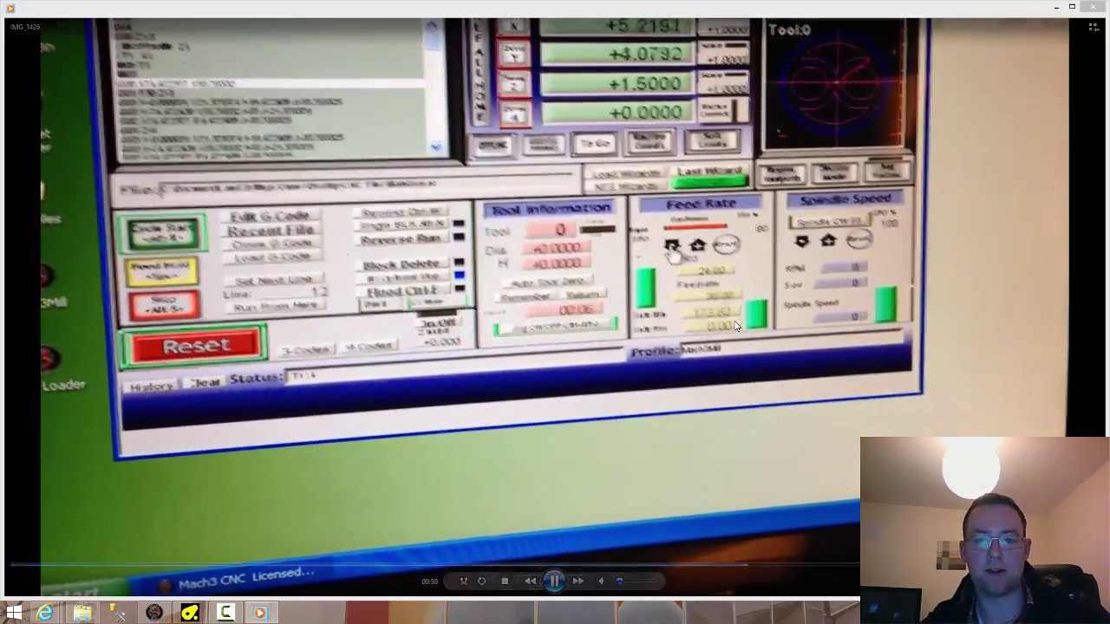
Close IMG_1426, play and close IMG_1428, then start IMG_1429 showing the gear teeth being cut.
{"action": "left_click", "coordinate": [1096, 8]}
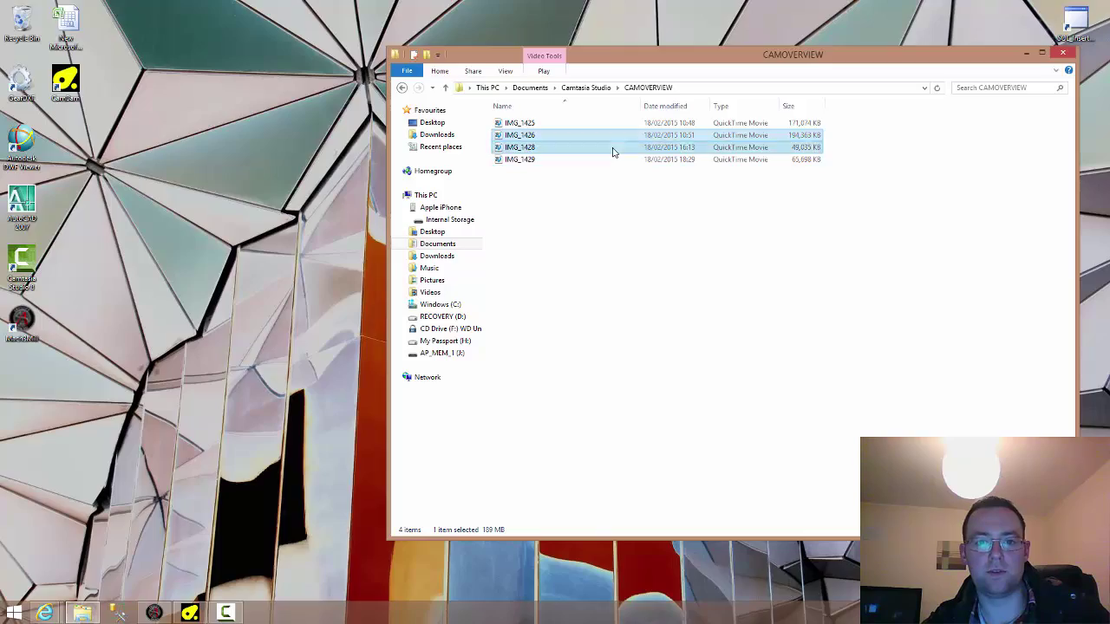
{"action": "double_click", "coordinate": [612, 149]}
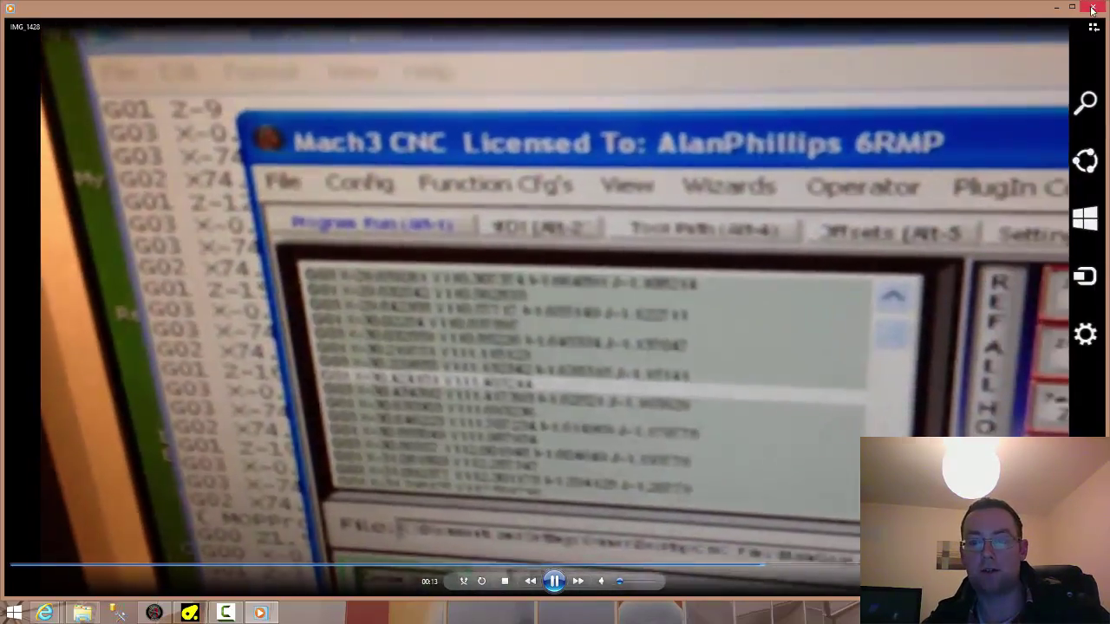
{"action": "left_click", "coordinate": [1093, 6]}
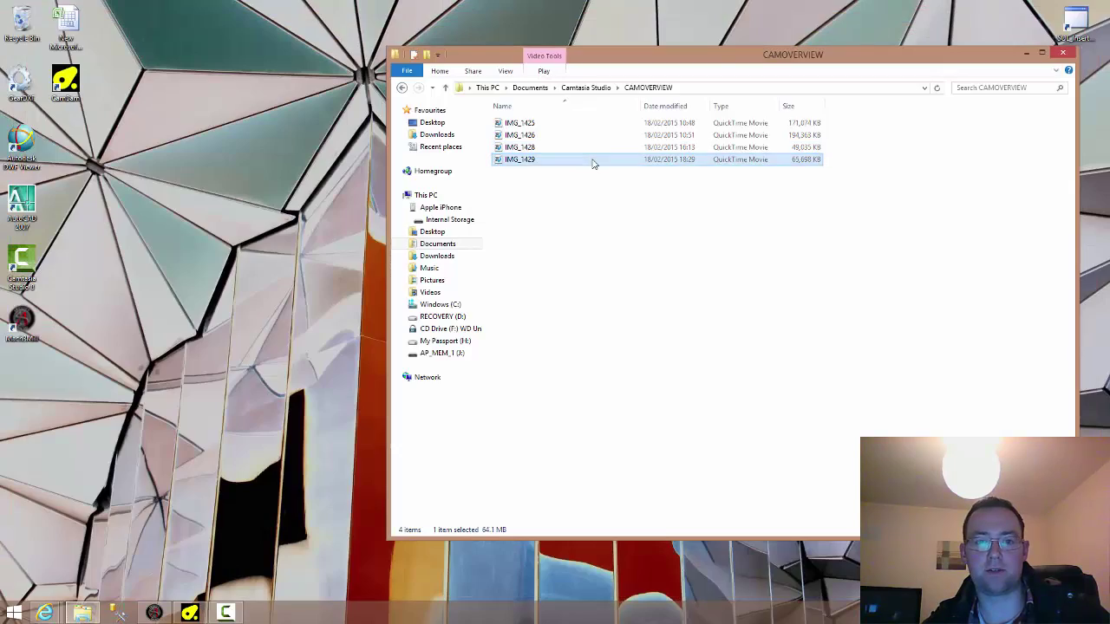
{"action": "double_click", "coordinate": [594, 160]}
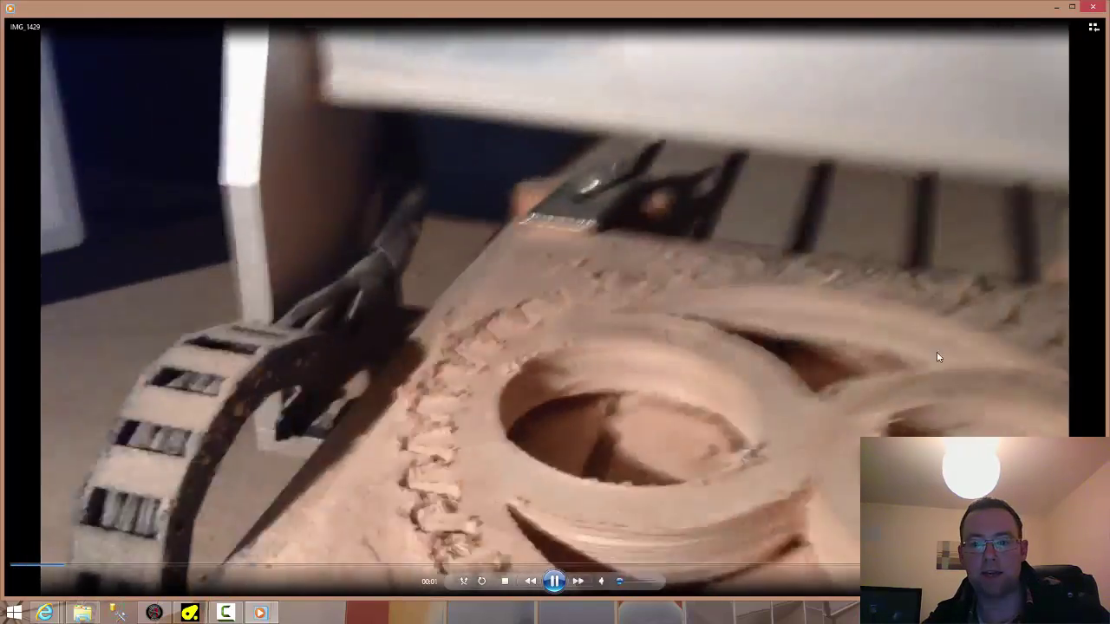